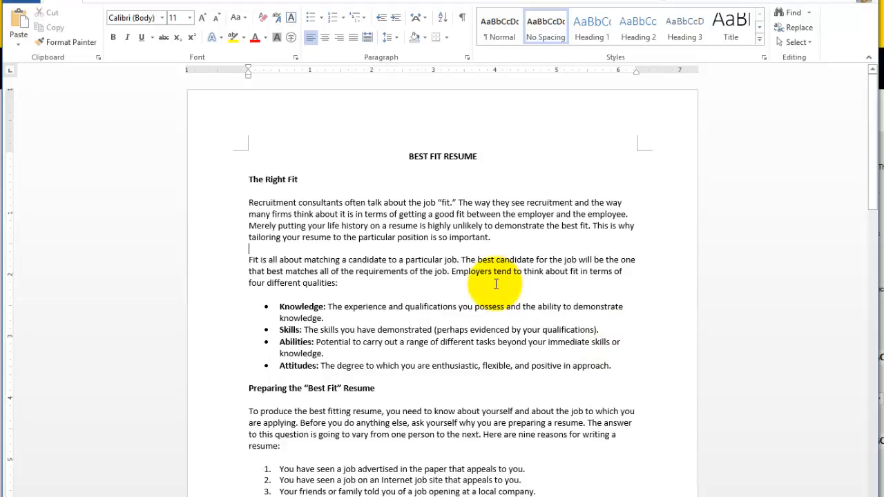
Step: Set the font size of the entire document to 12
key(ctrl+a)
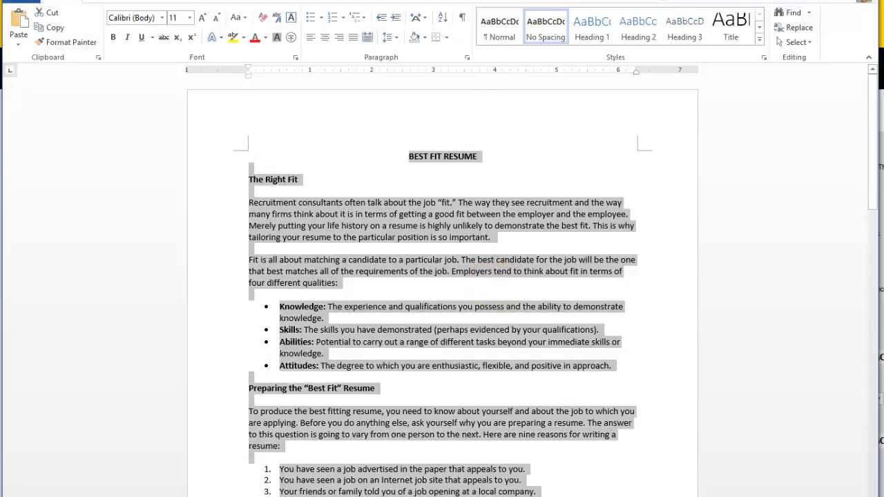
click(189, 17)
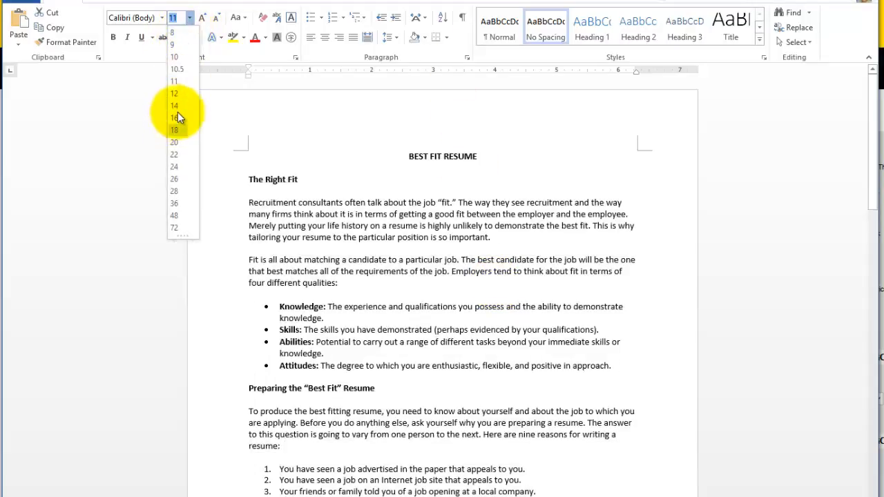
click(176, 93)
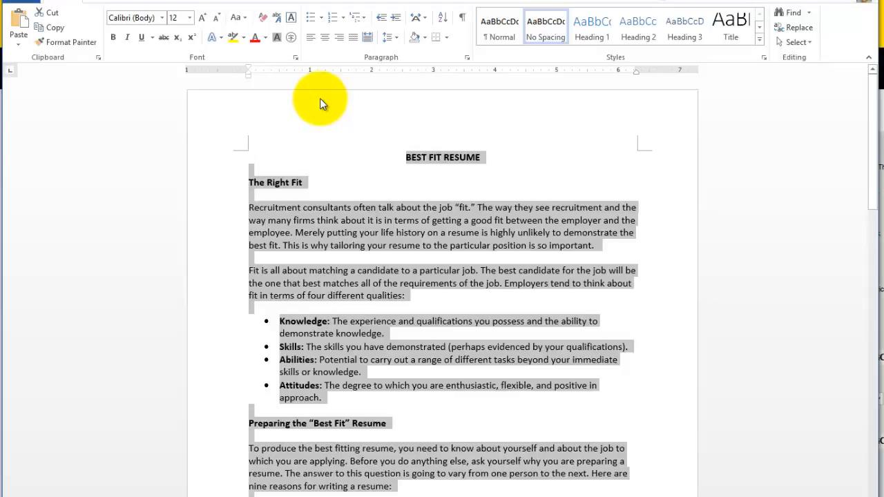
click(401, 313)
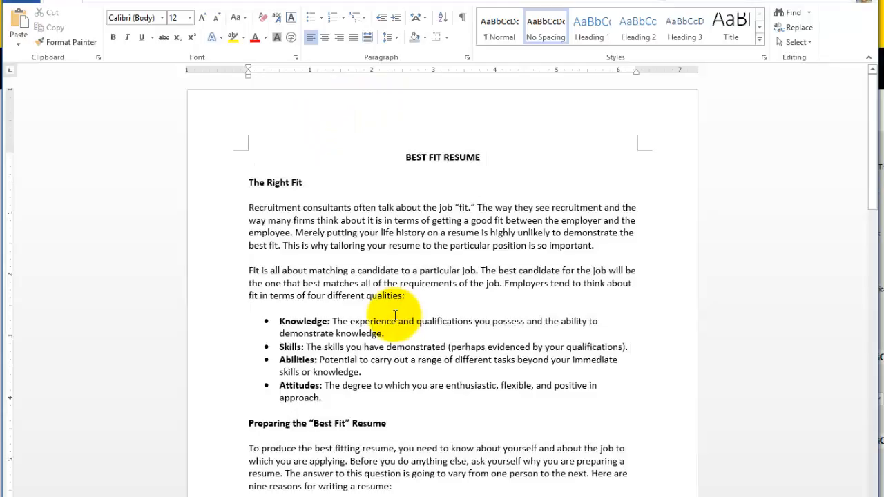
Step: Insert an Odd Page section break directly before the heading "The Right Mix" on the second page
scroll(395, 316, down, 5)
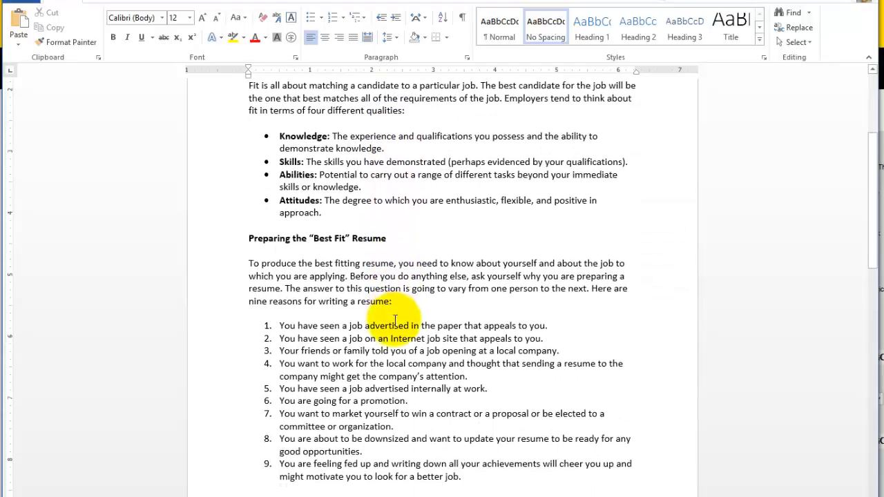
scroll(395, 320, down, 3)
scroll(398, 325, down, 1)
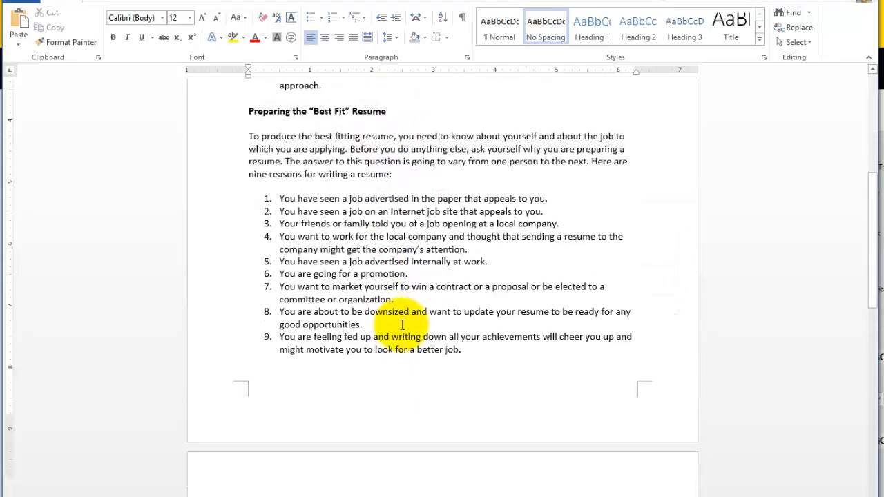
scroll(400, 325, down, 8)
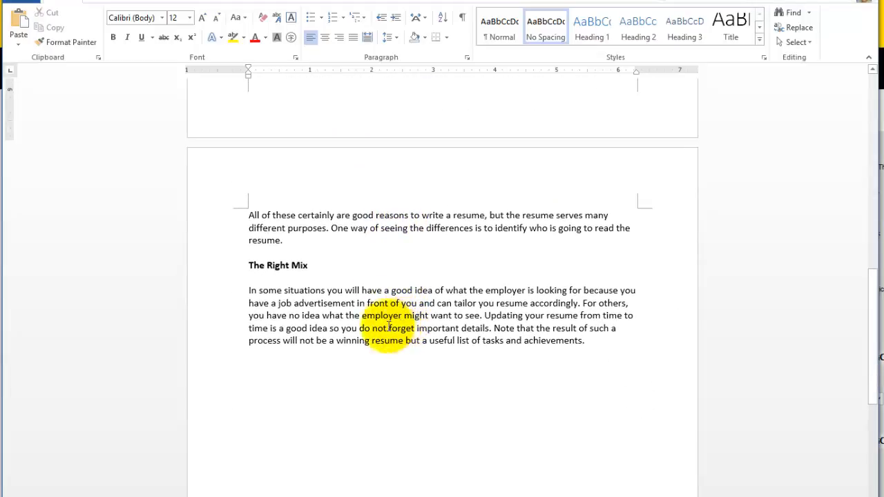
click(245, 265)
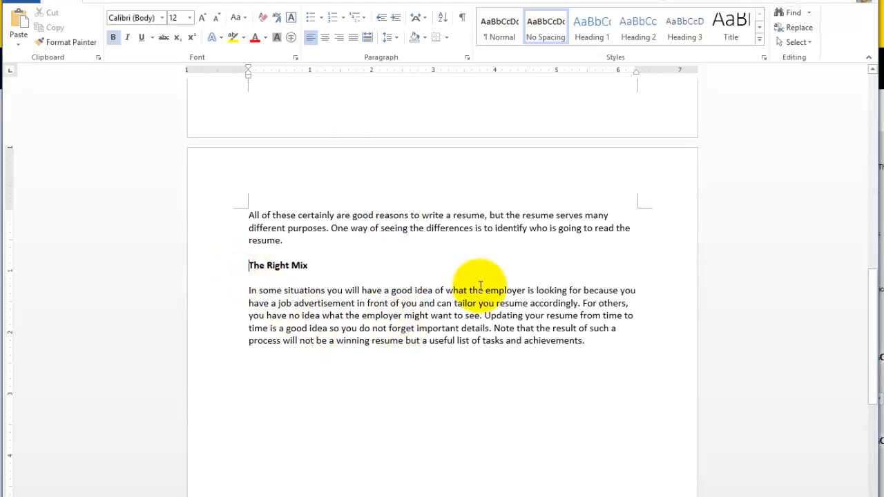
click(330, 268)
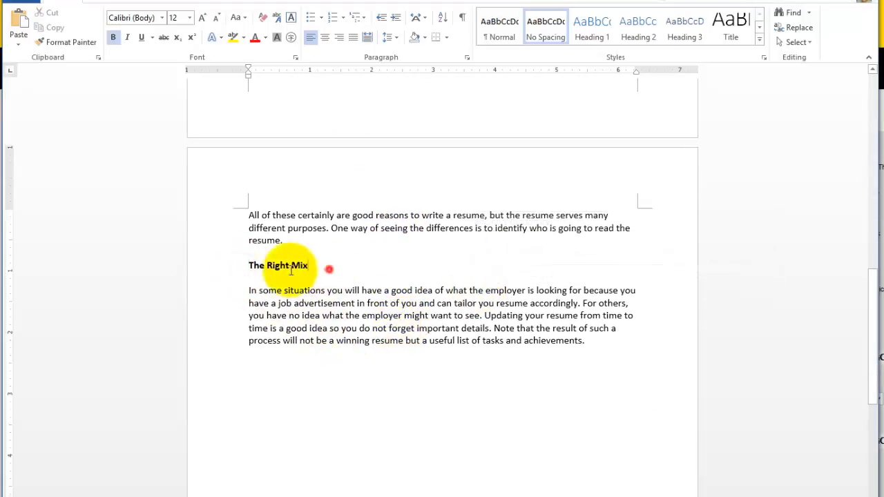
shift+click(243, 268)
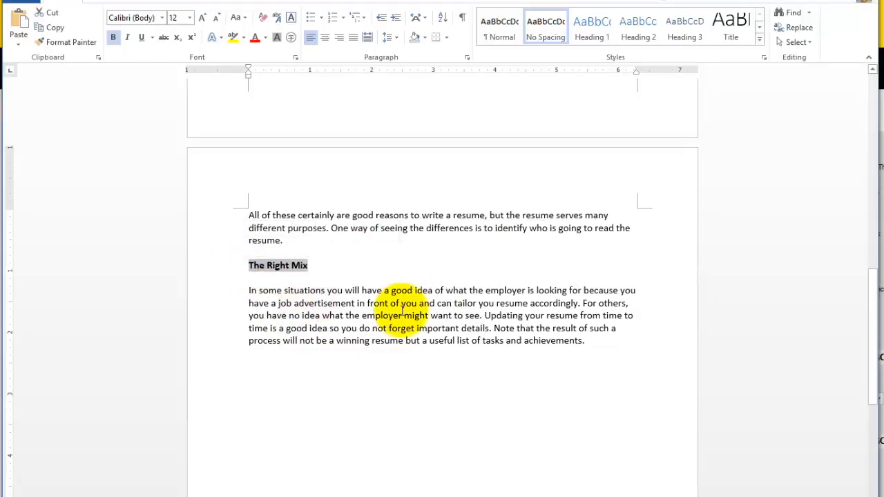
click(247, 265)
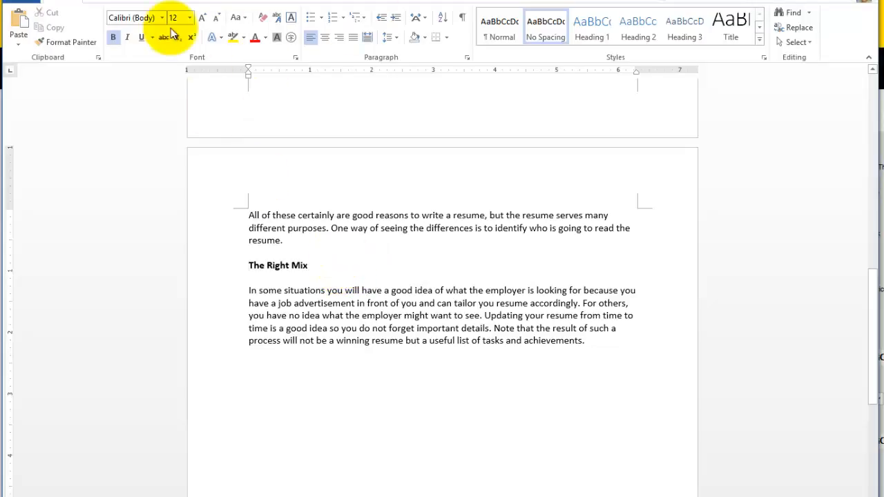
click(214, 2)
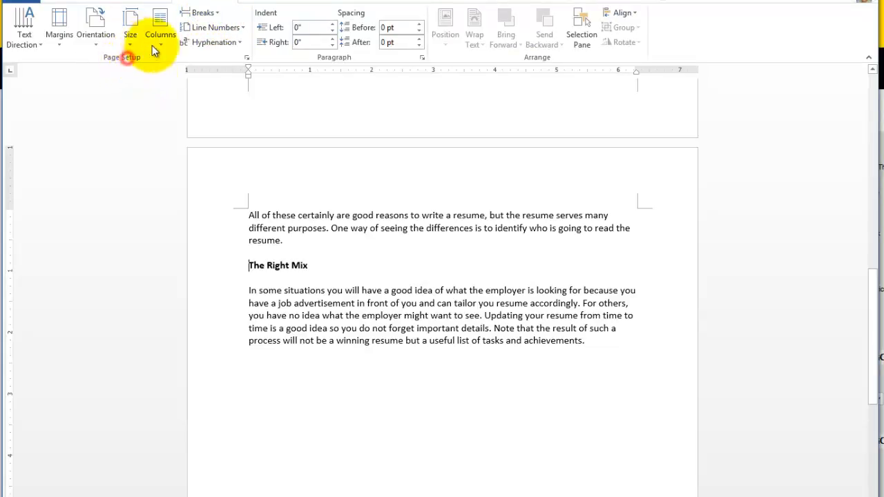
click(219, 14)
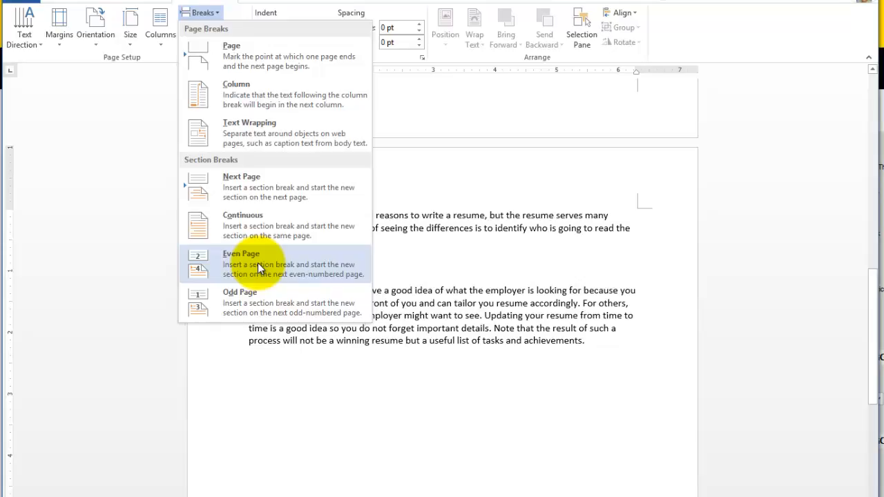
click(248, 303)
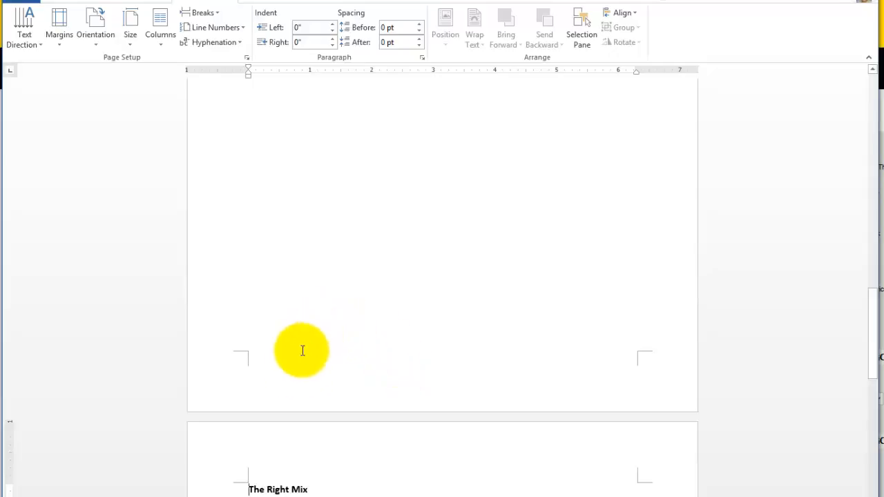
Step: Display multiple pages side by side and zoom out to examine the whole document's page layout
scroll(347, 349, up, 10)
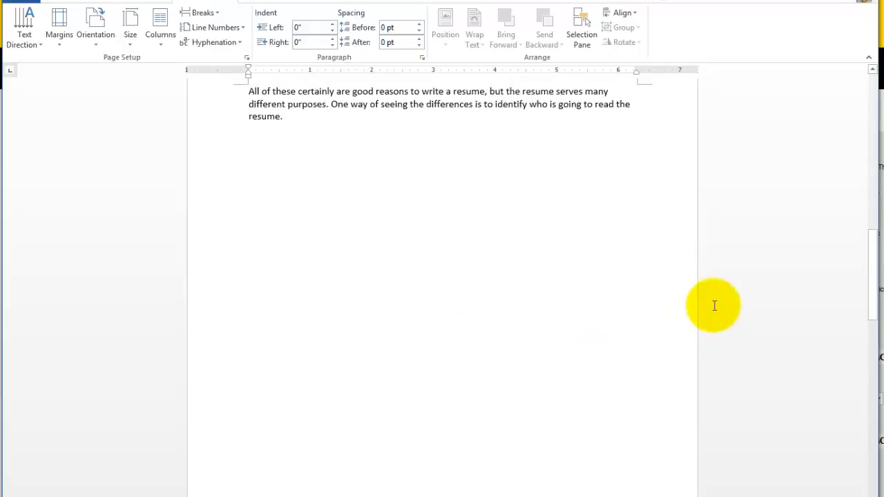
mouse_move(875, 237)
mouse_down()
mouse_move(874, 51)
mouse_move(874, 238)
mouse_up()
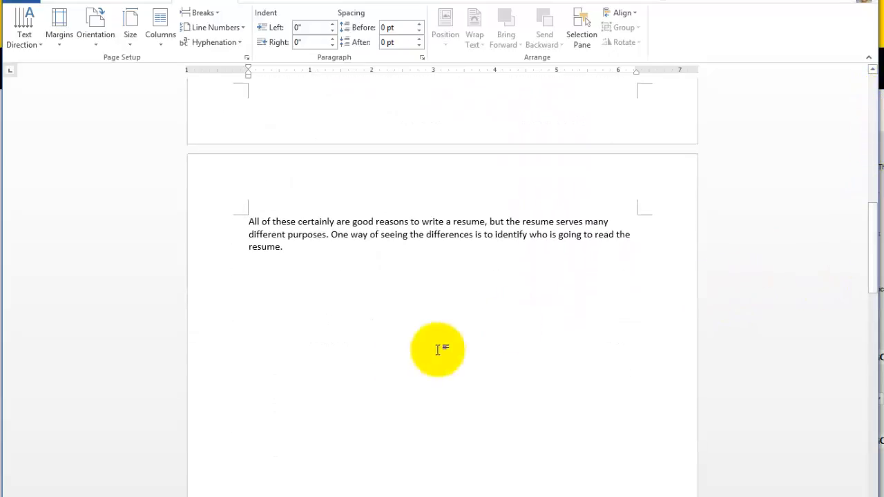
click(250, 293)
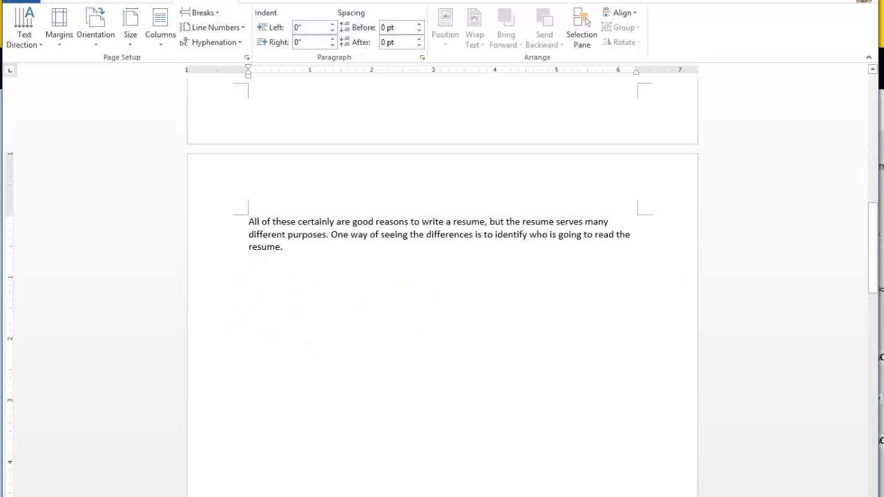
drag(872, 231, 861, 78)
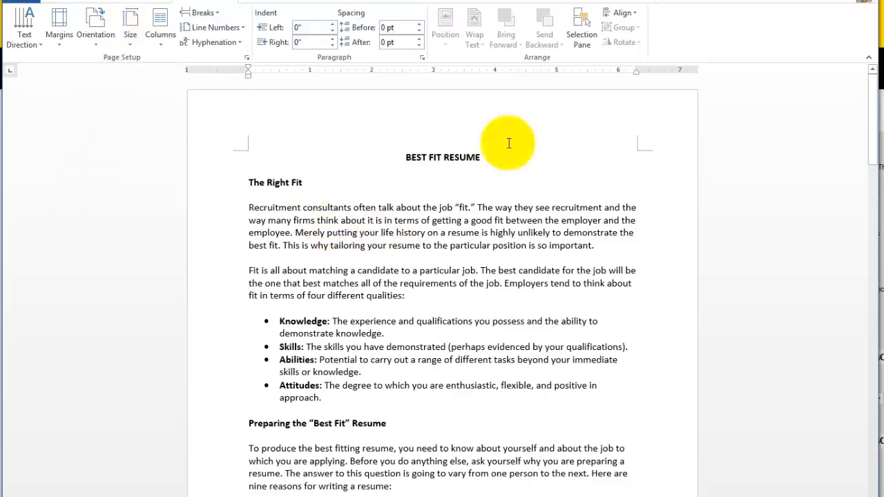
click(419, 1)
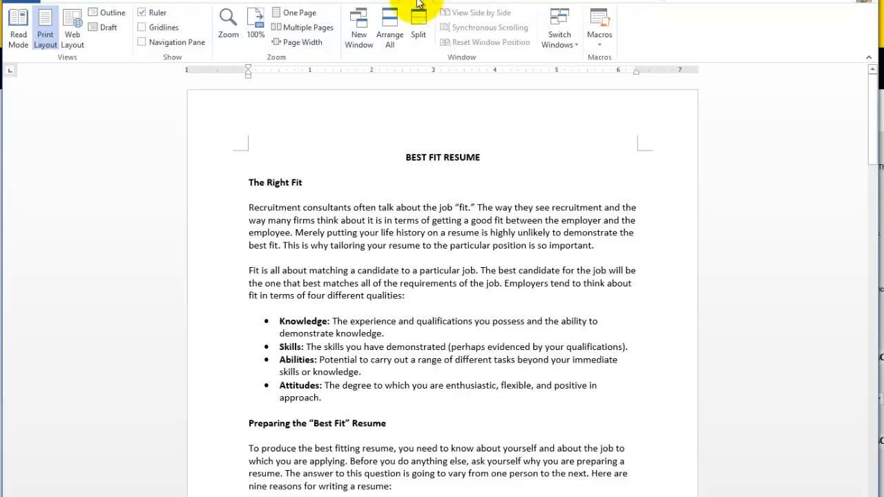
click(298, 29)
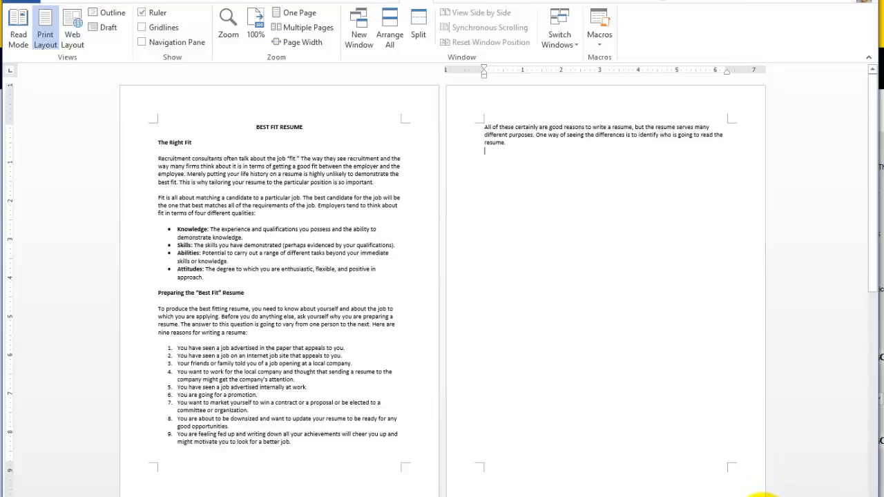
ctrl+scroll(763, 496, down, 5)
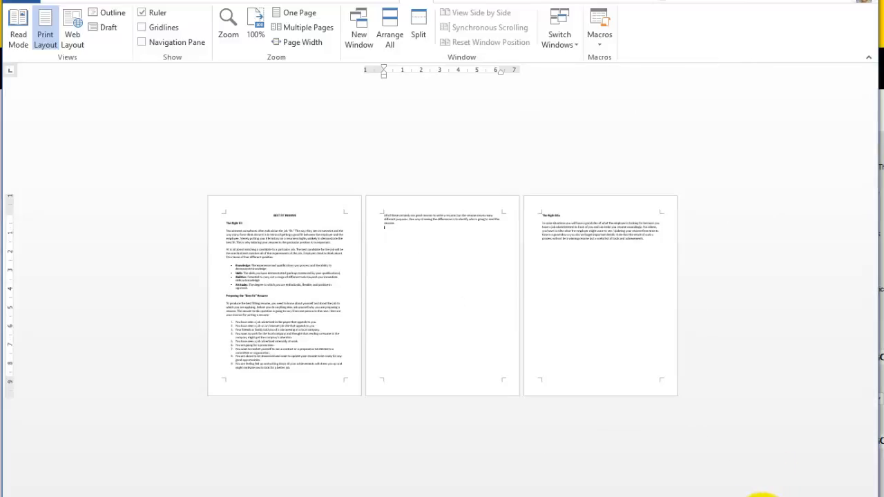
ctrl+scroll(836, 496, up, 1)
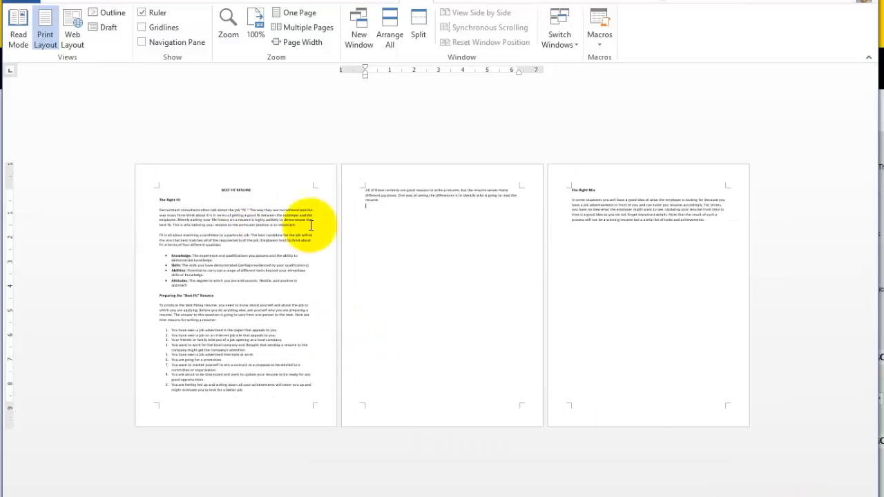
Step: Examine where the text falls on the second and third pages around the section break
click(617, 215)
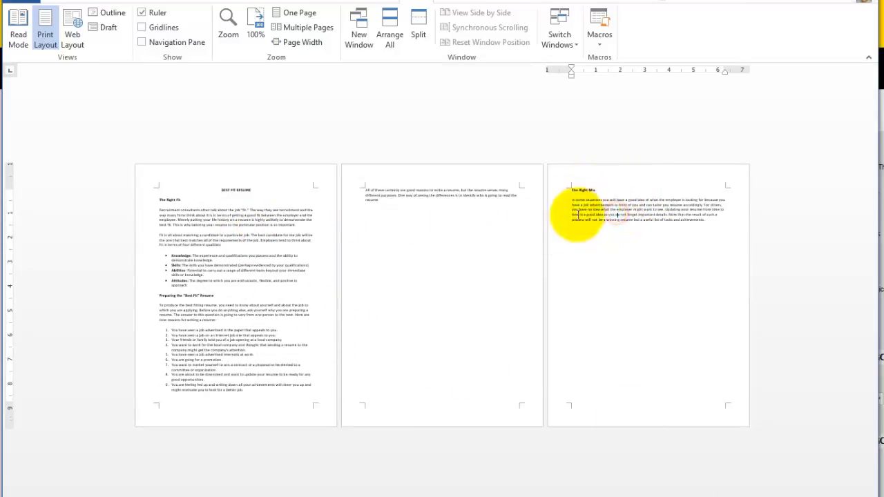
drag(717, 215, 573, 191)
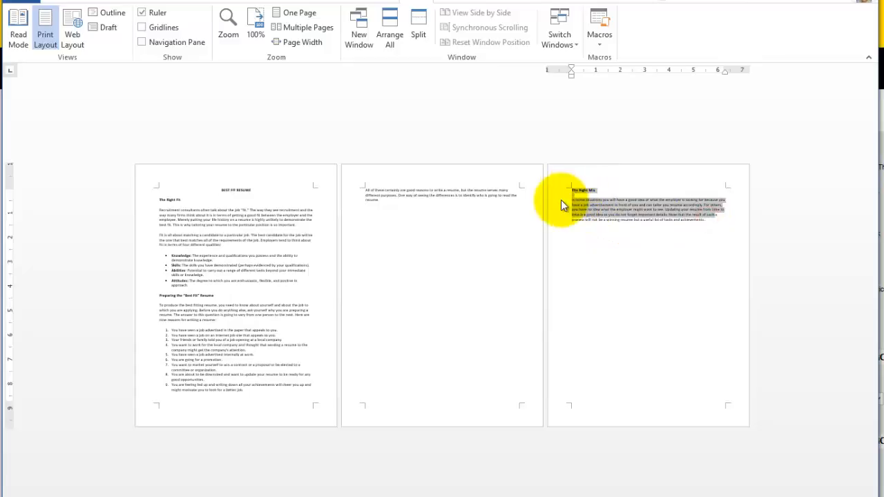
click(378, 220)
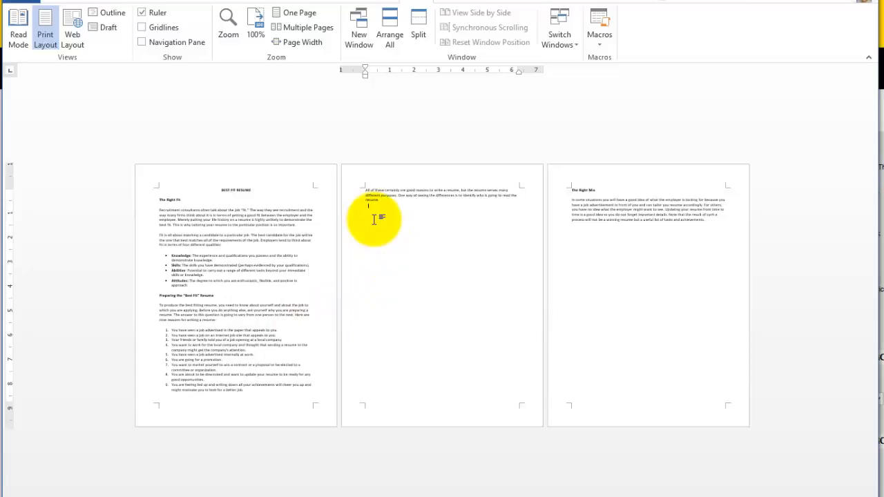
click(610, 215)
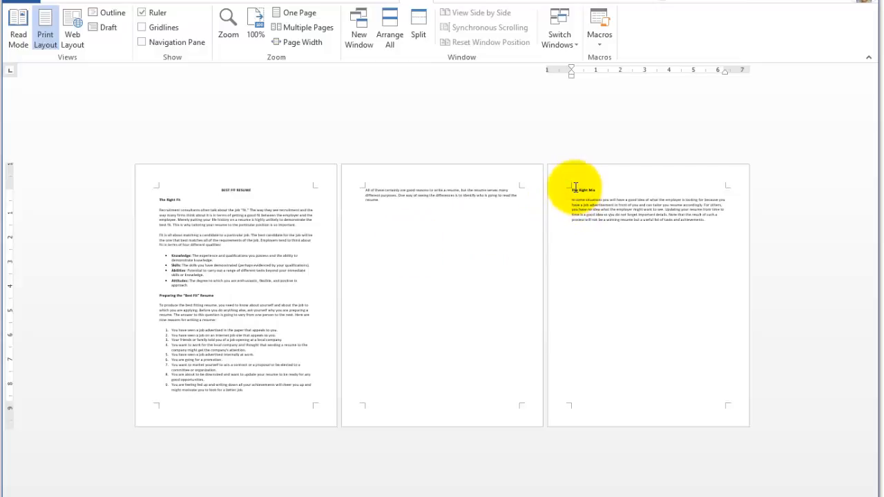
mouse_move(573, 190)
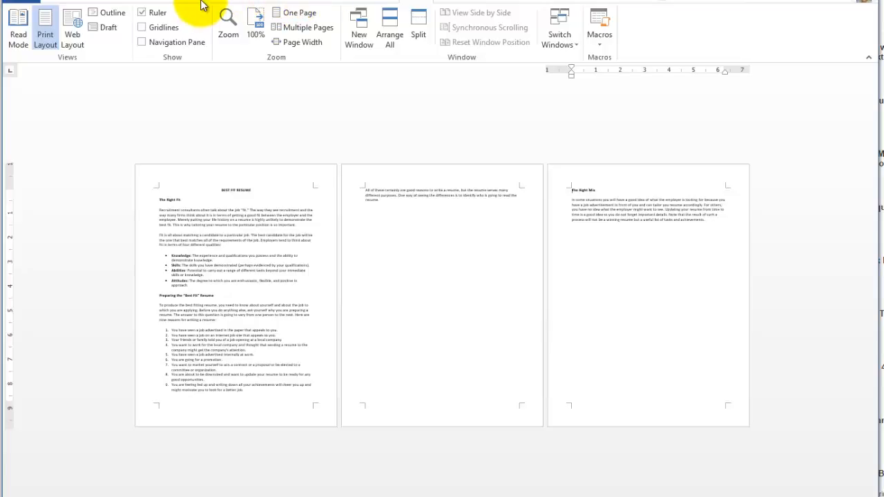
Step: Review the section break types and undo the Odd Page break before "The Right Mix"
click(202, 3)
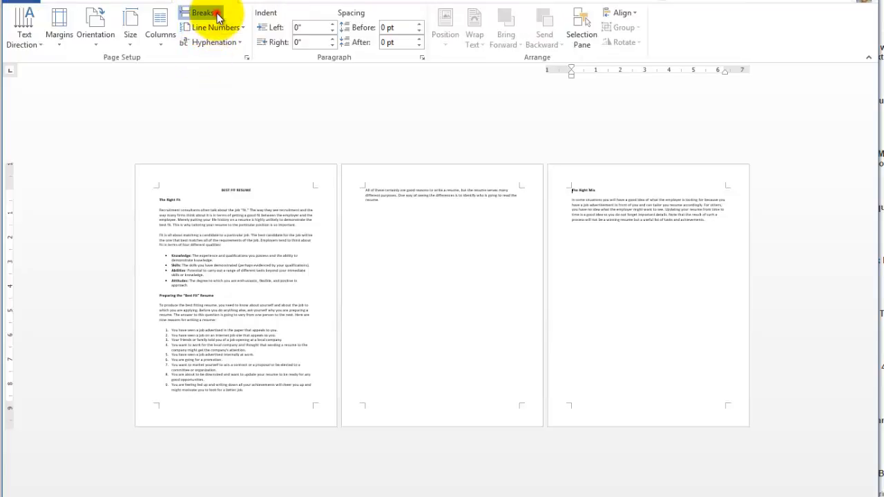
click(211, 13)
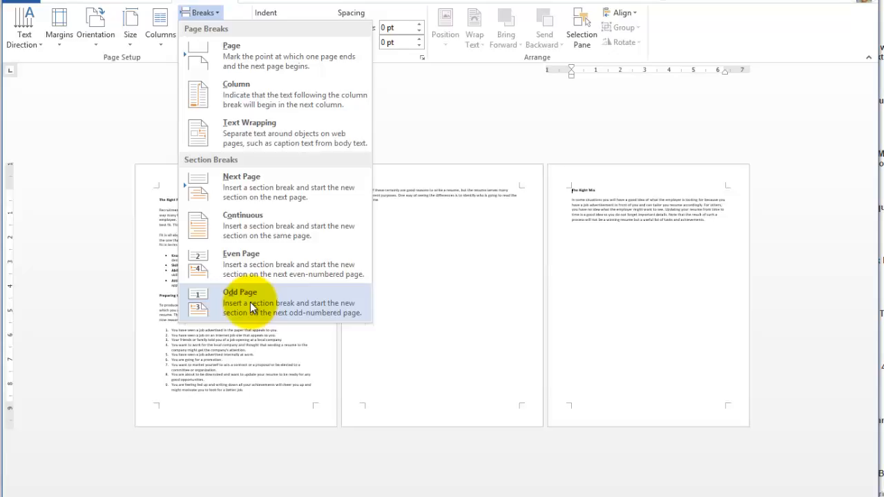
click(626, 241)
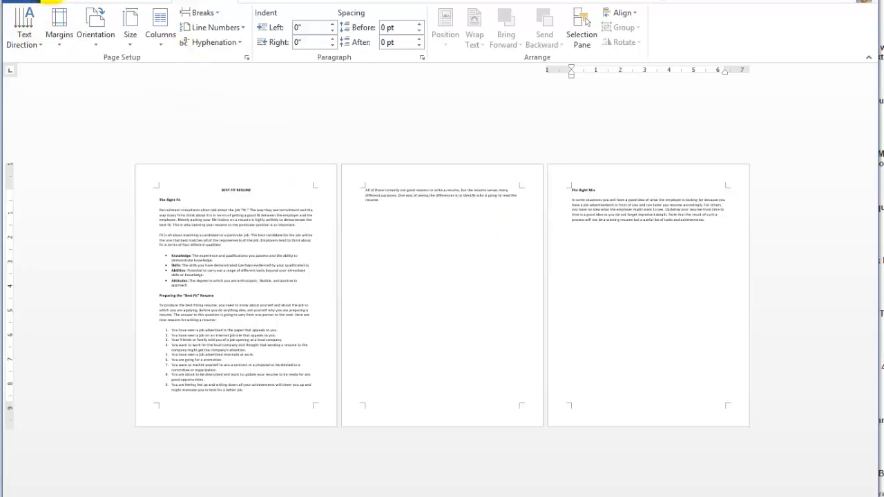
click(43, 2)
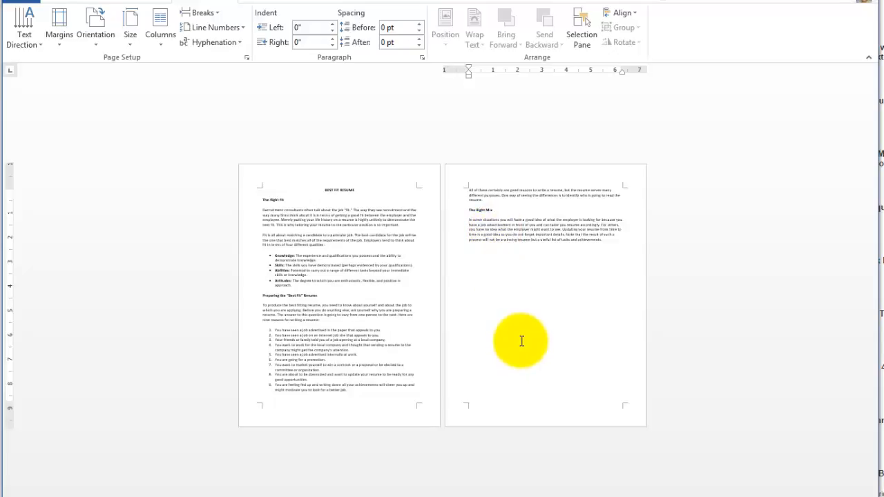
Step: Select the heading "The Right Mix" and enlarge the view so both pages are readable side by side
click(468, 209)
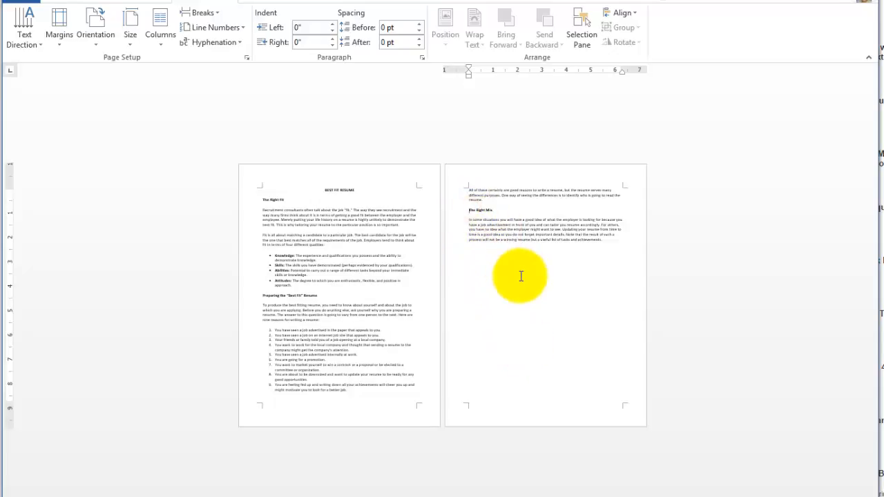
drag(497, 209, 454, 208)
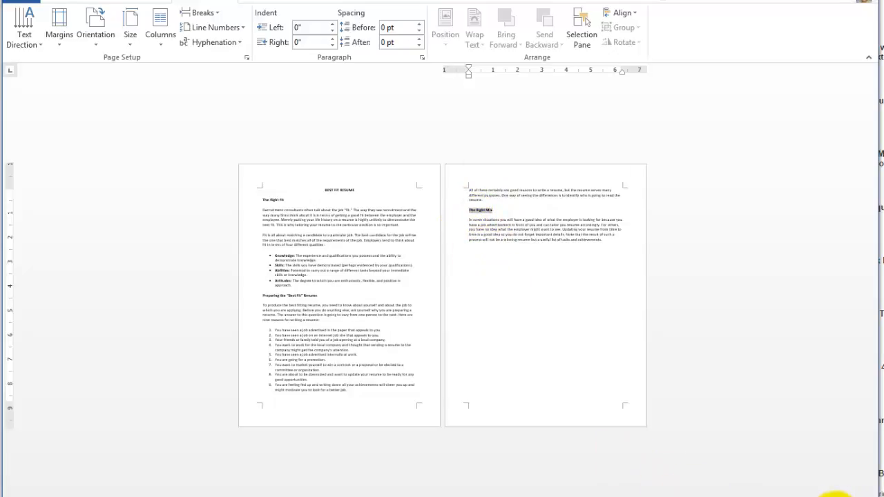
click(836, 495)
click(836, 495)
click(836, 495)
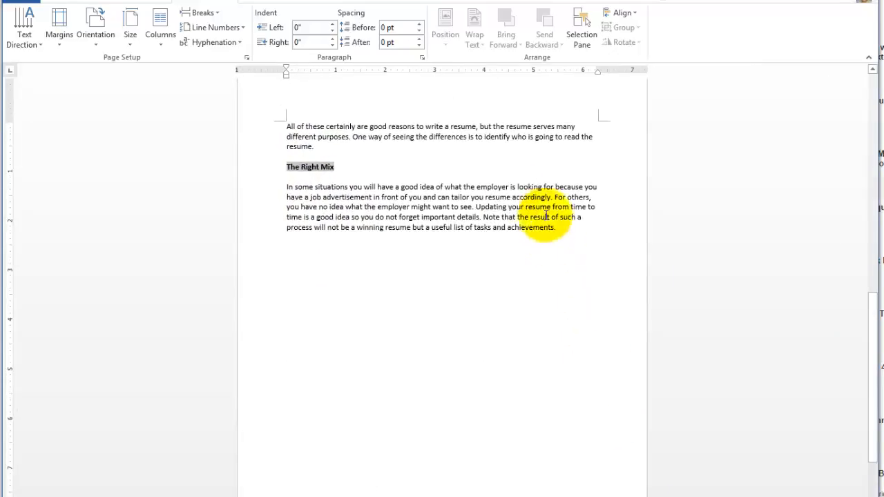
drag(343, 169, 259, 169)
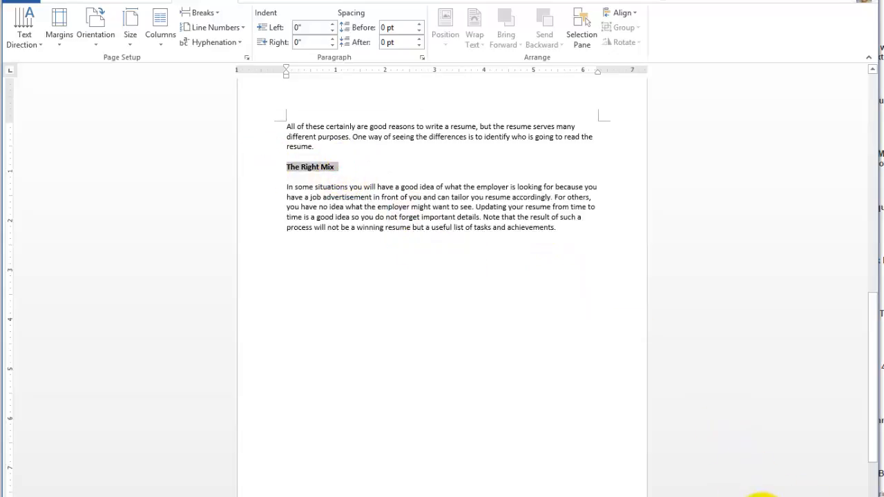
click(763, 495)
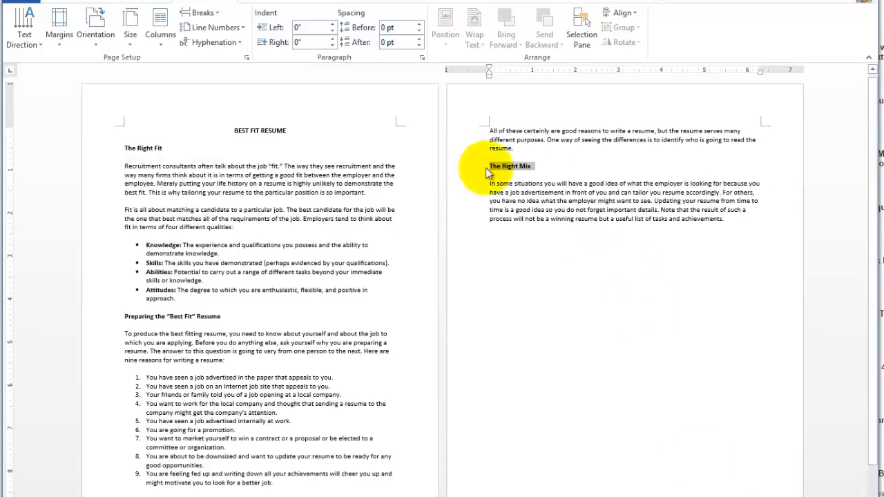
Step: Examine the text under "The Right Mix" on the second page against the first page's text, highlighting the section from its heading down
click(489, 164)
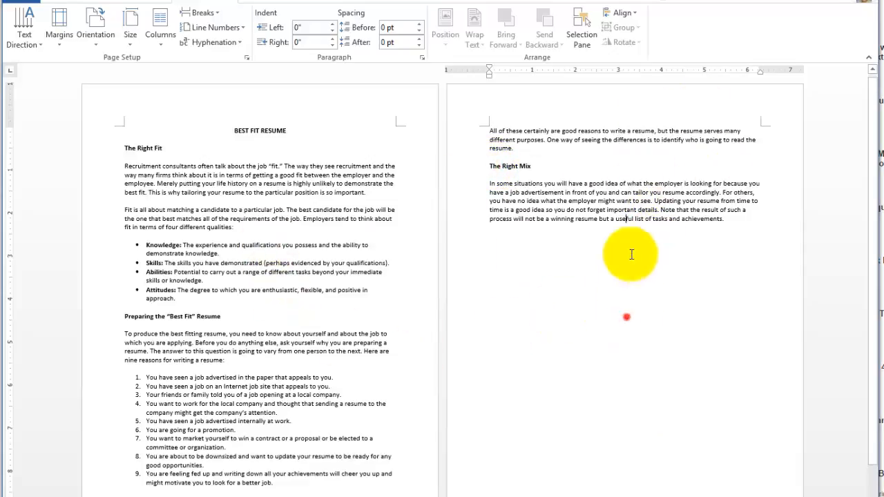
drag(634, 220, 635, 166)
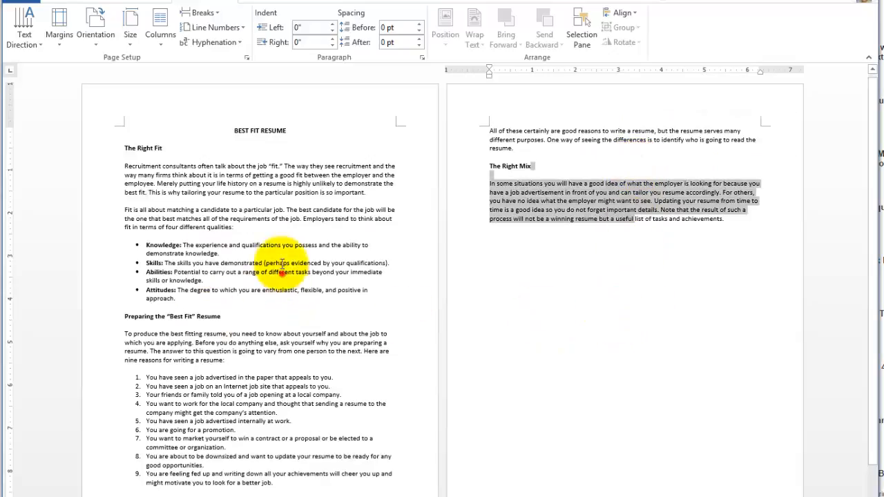
drag(263, 184, 330, 269)
click(297, 217)
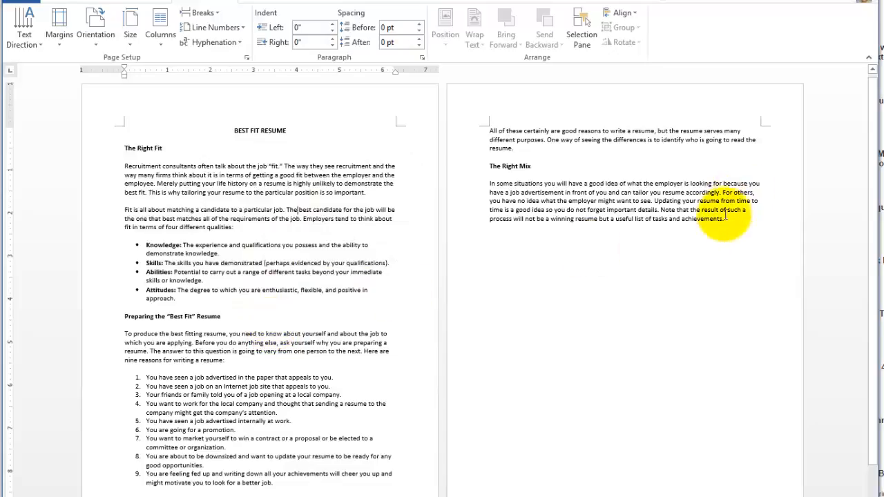
drag(723, 218, 532, 166)
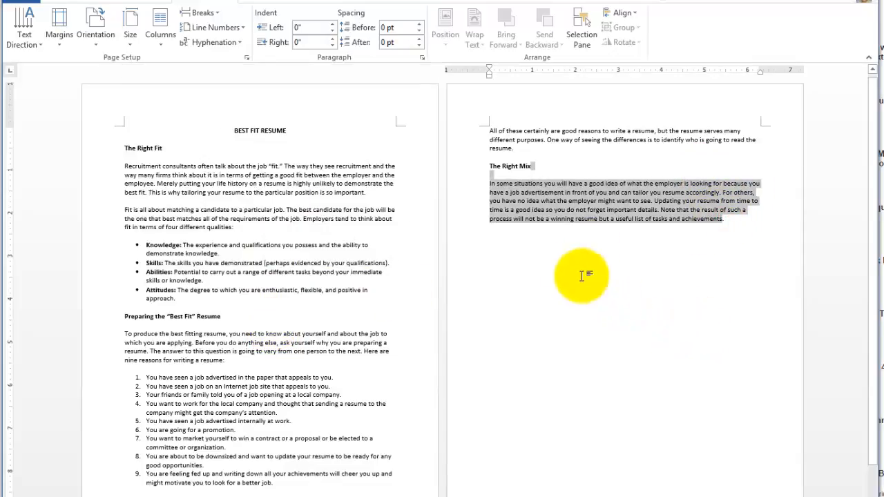
click(554, 219)
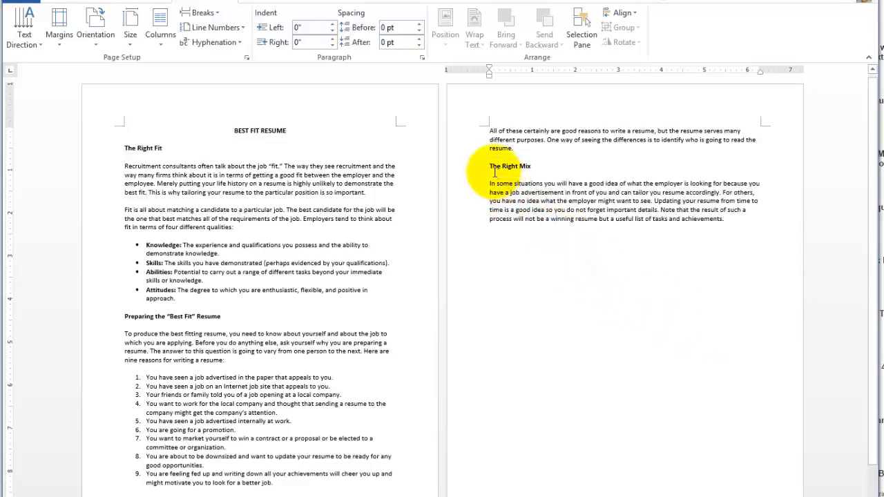
drag(489, 166, 679, 234)
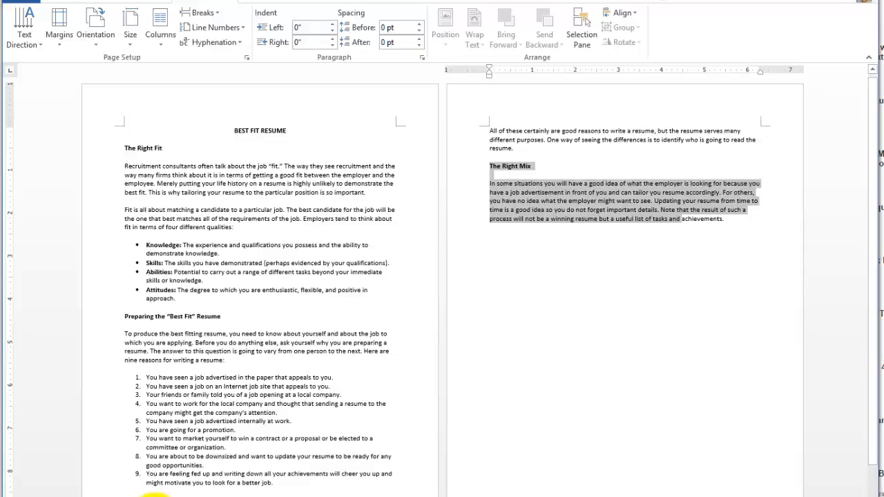
Step: Switch to the page diagram in Paint, move its window aside, and compare its odd page 1 with the Word document's first page
key(alt+Tab)
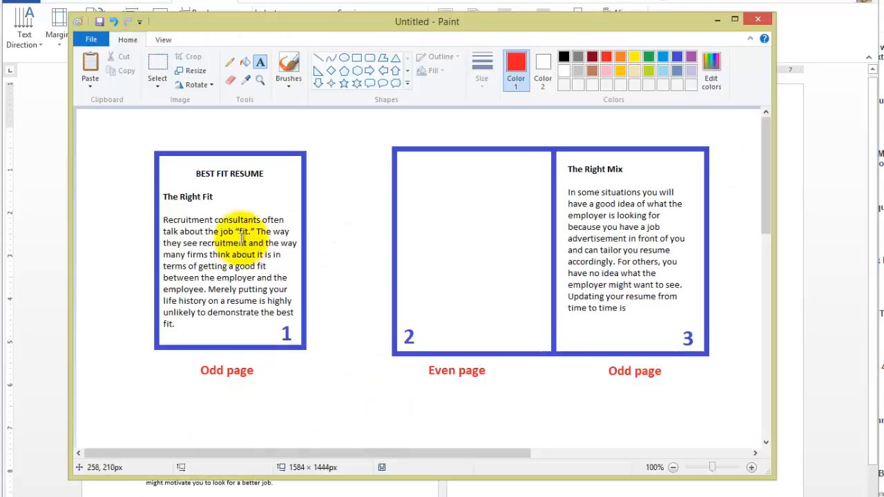
mouse_move(228, 24)
mouse_down()
mouse_move(421, 57)
mouse_move(534, 59)
mouse_up()
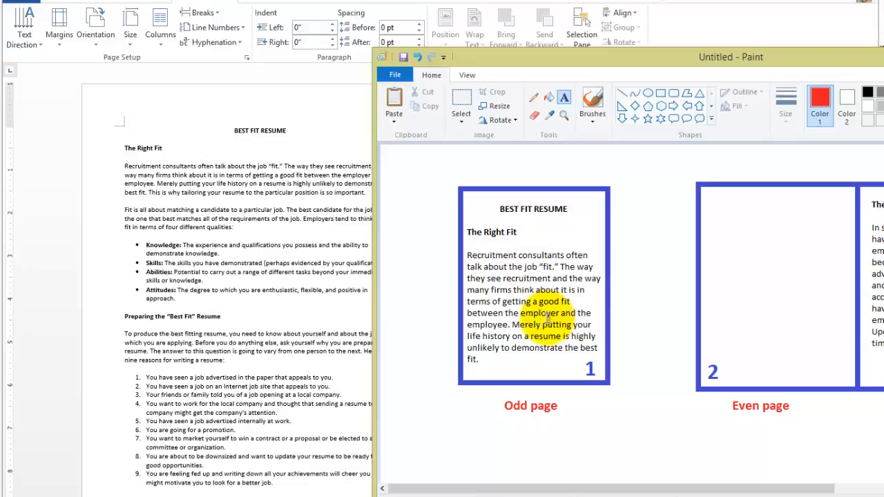
click(516, 315)
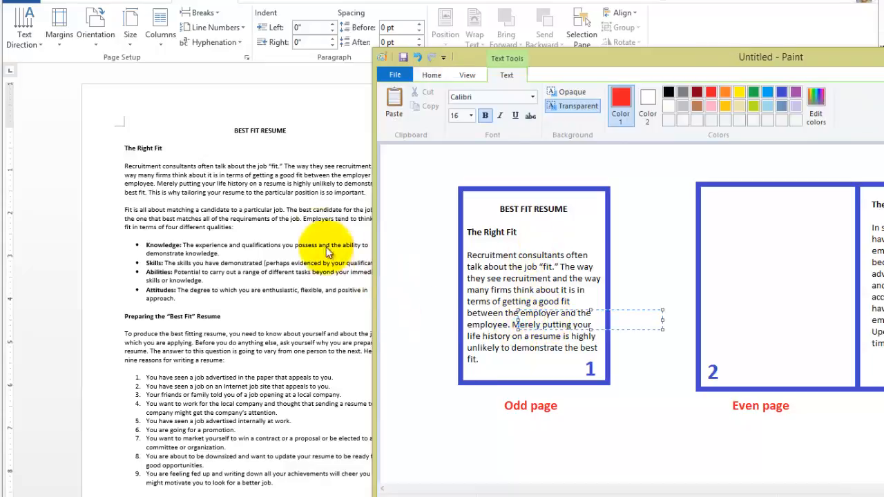
click(288, 199)
drag(275, 154, 391, 308)
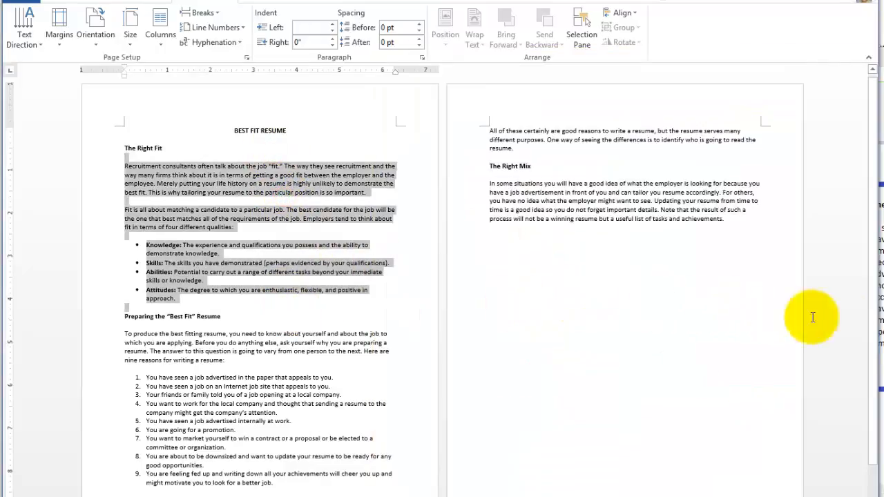
Step: Compare the Paint diagram's even page 2 and odd page 3 with where "The Right Mix" text falls in the Word document
click(877, 317)
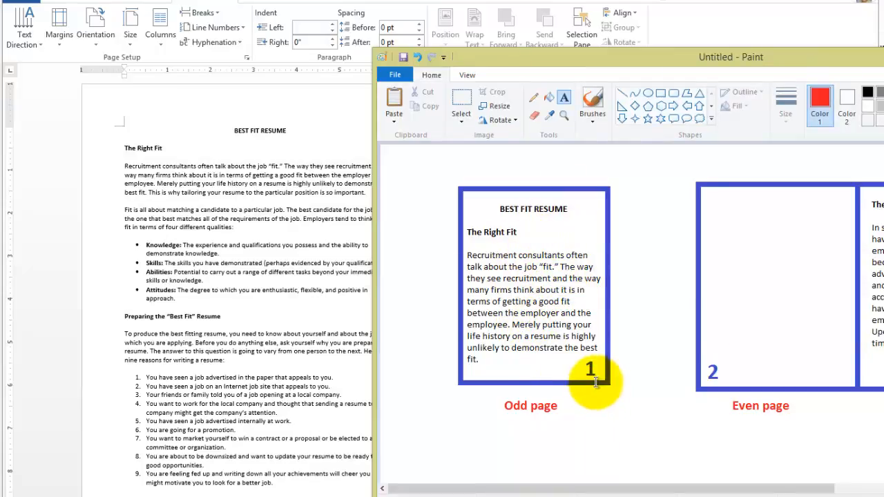
click(236, 287)
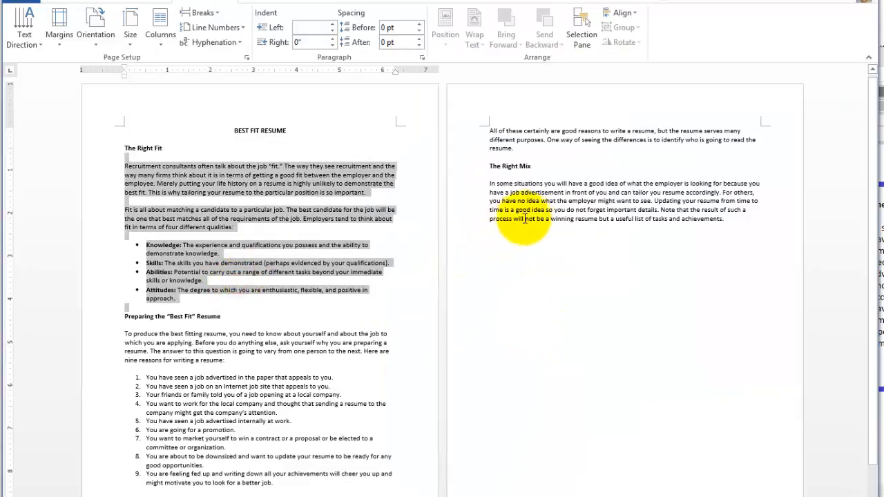
drag(525, 219, 536, 209)
click(881, 279)
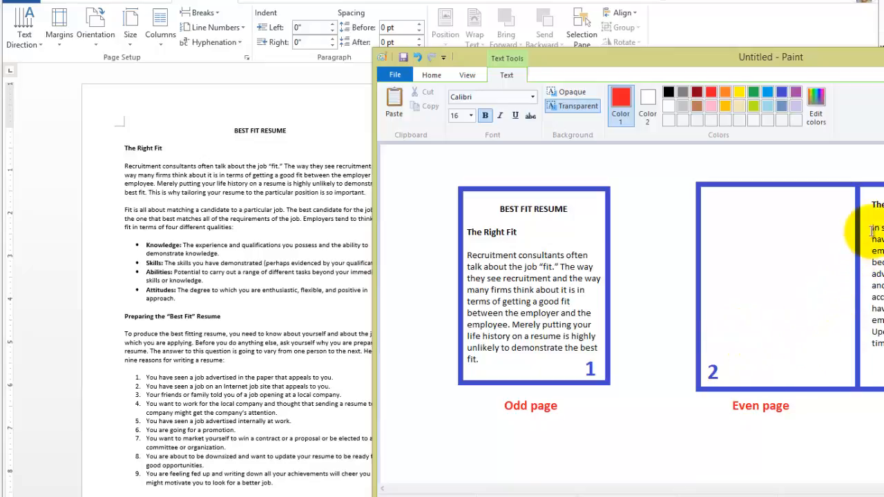
click(869, 203)
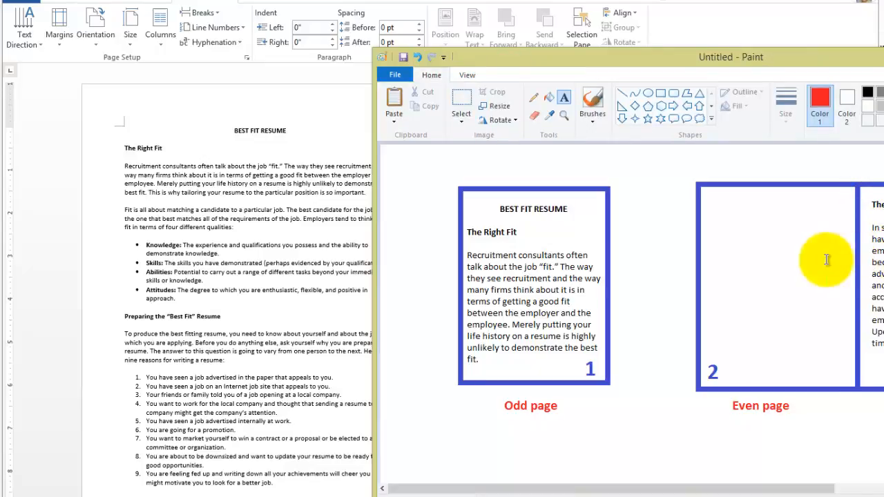
click(546, 259)
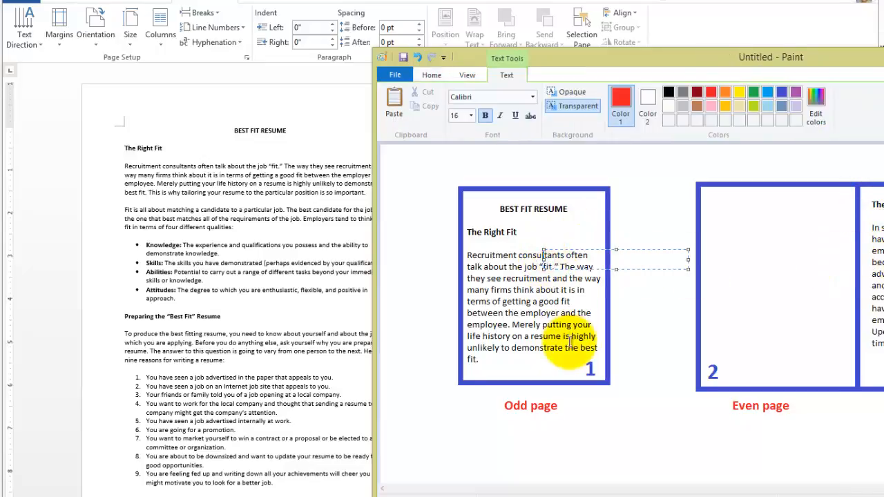
click(612, 377)
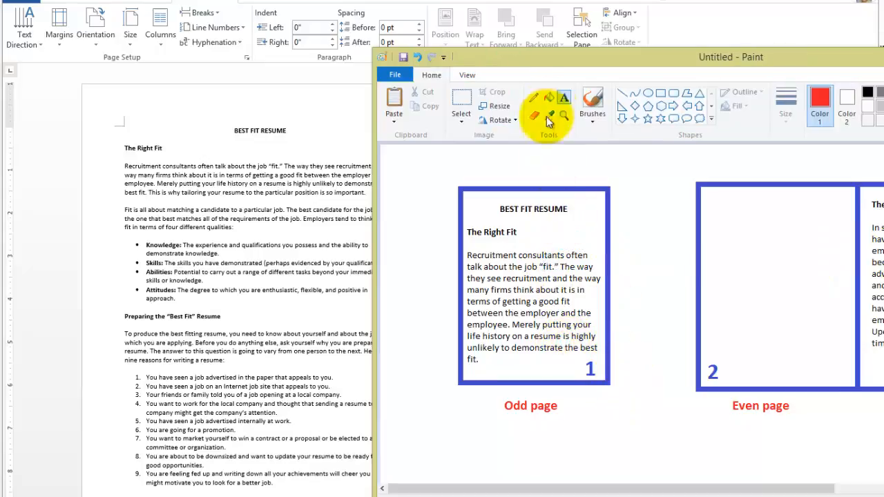
Step: Outline the diagram's single odd page 1, followed by the facing pages 2 and 3, with rectangular selections in Paint
click(465, 98)
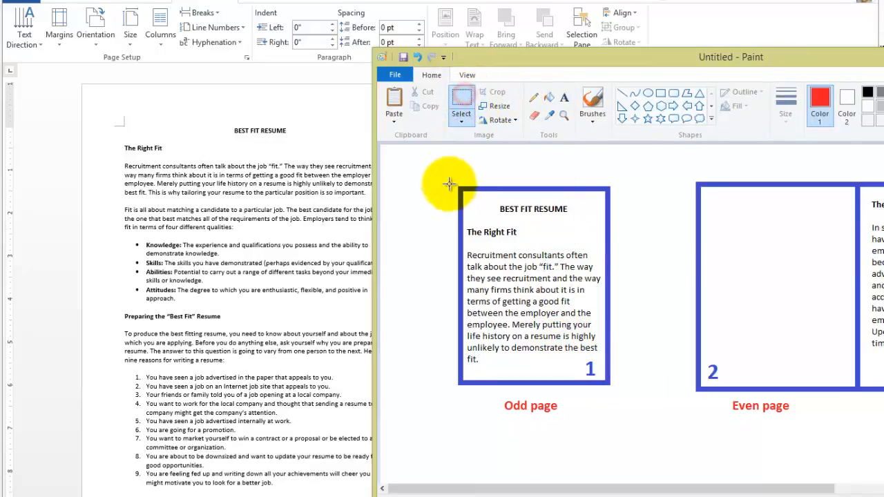
mouse_move(443, 172)
mouse_down()
mouse_move(511, 326)
mouse_move(651, 439)
mouse_up()
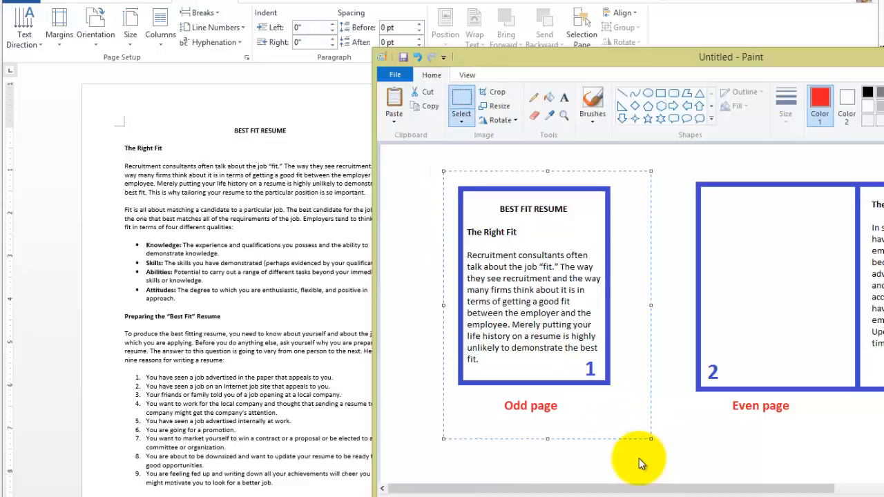
click(691, 460)
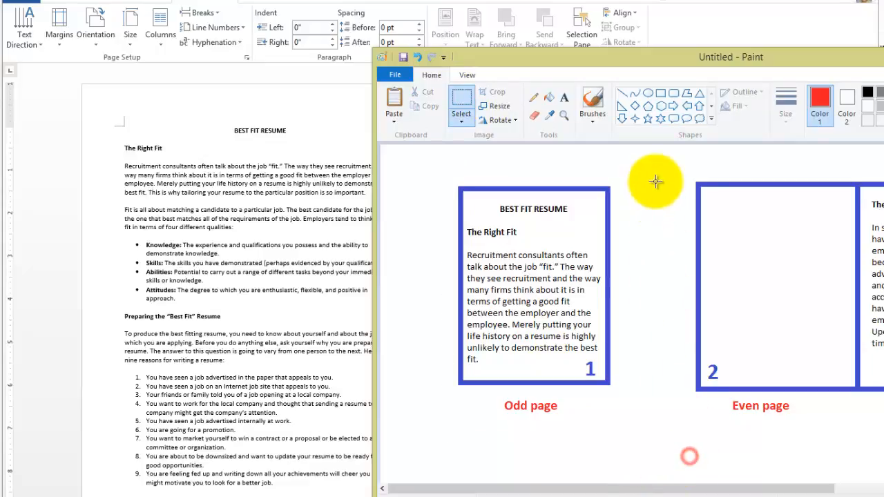
drag(689, 171, 883, 457)
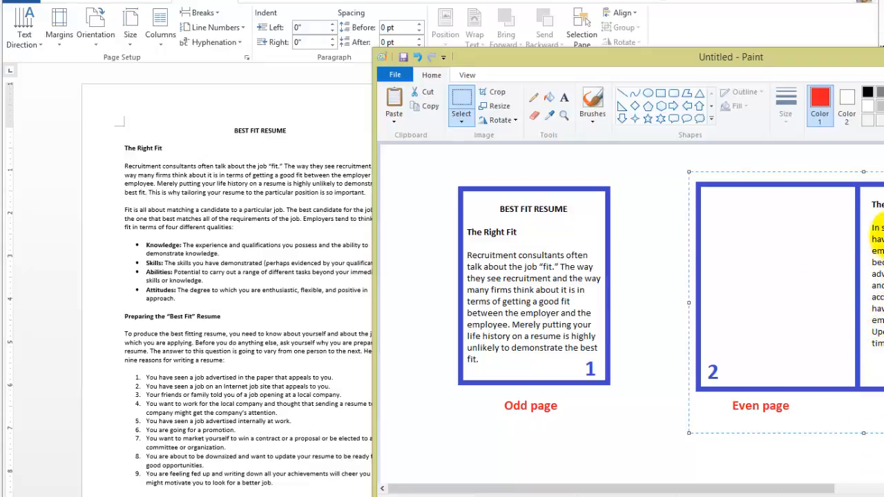
Step: Highlight the whole "The Right Mix" section in the Word document and compare it with the Paint page diagram
click(232, 249)
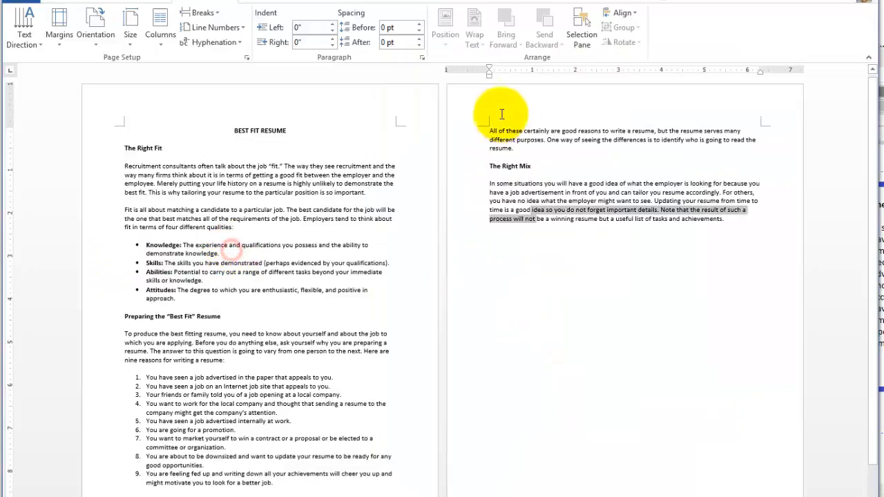
drag(744, 227, 458, 160)
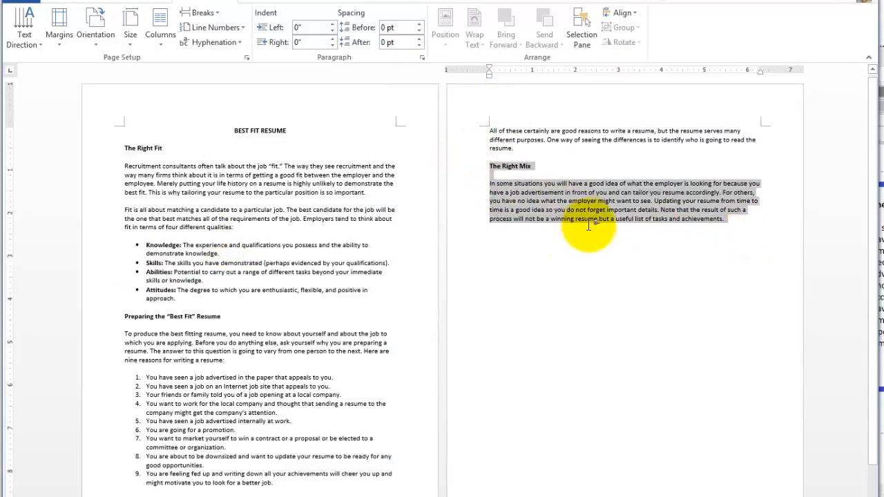
click(879, 279)
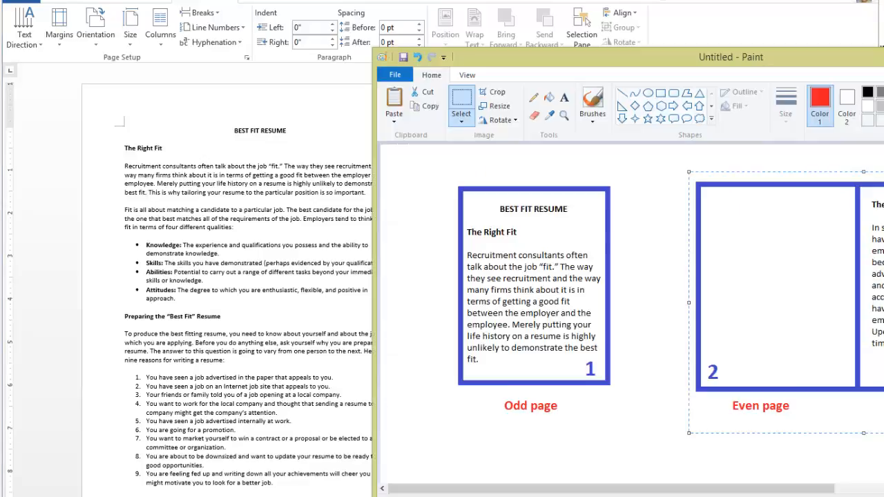
Step: Return to the Word document and insert an Odd Page section break directly before the heading "The Right Mix"
click(179, 240)
click(598, 243)
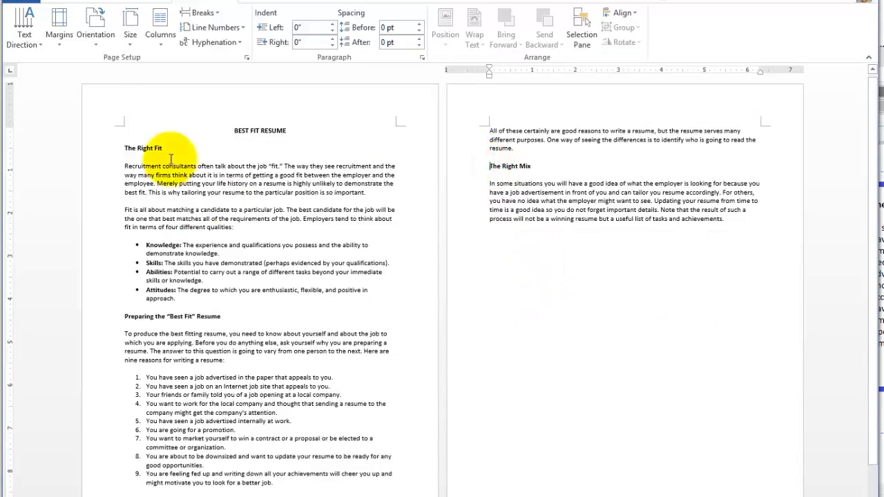
click(199, 12)
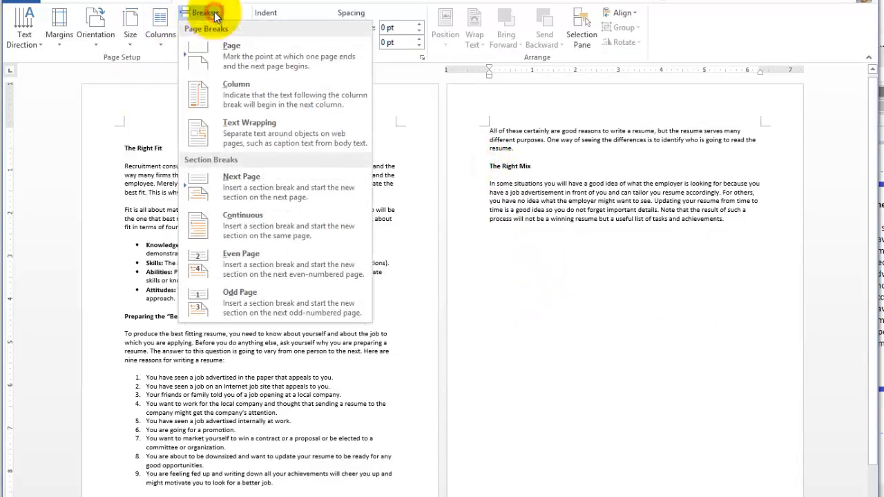
click(253, 298)
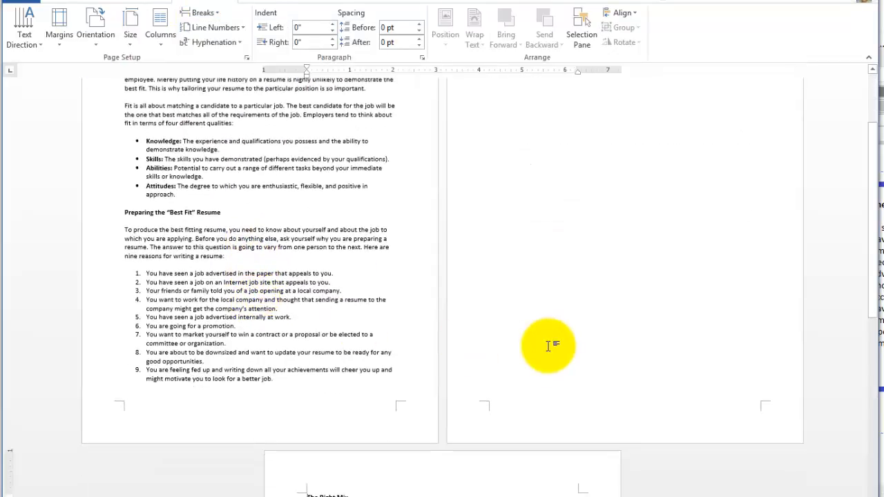
Step: Examine the page layout around the section break, from the end of the second page's text to the highlighted "The Right Mix" section
scroll(559, 333, up, 2)
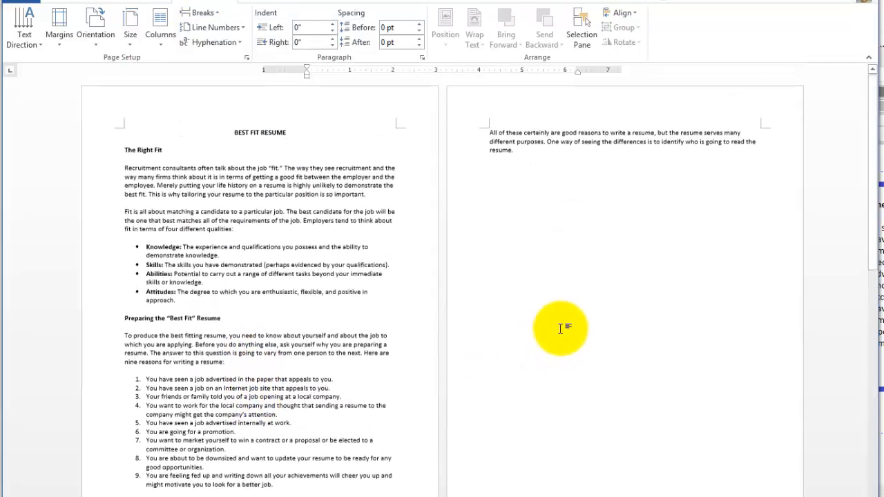
click(490, 178)
scroll(529, 431, down, 4)
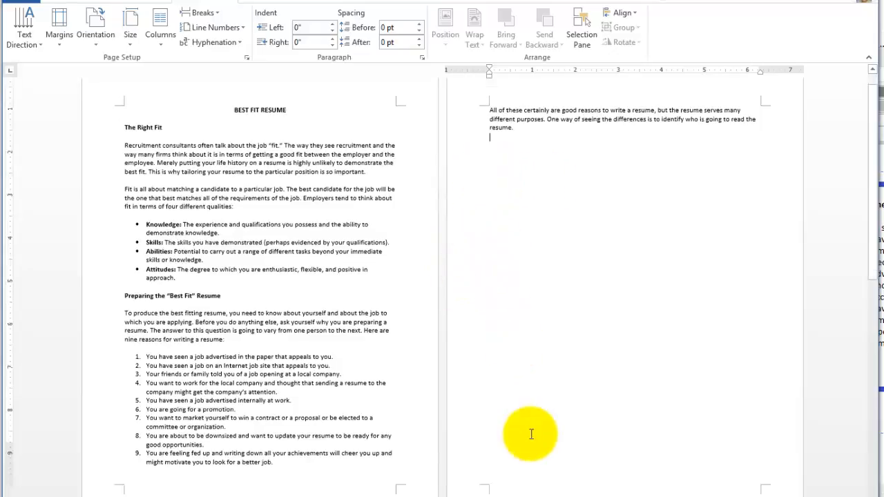
scroll(520, 445, down, 2)
drag(541, 446, 306, 388)
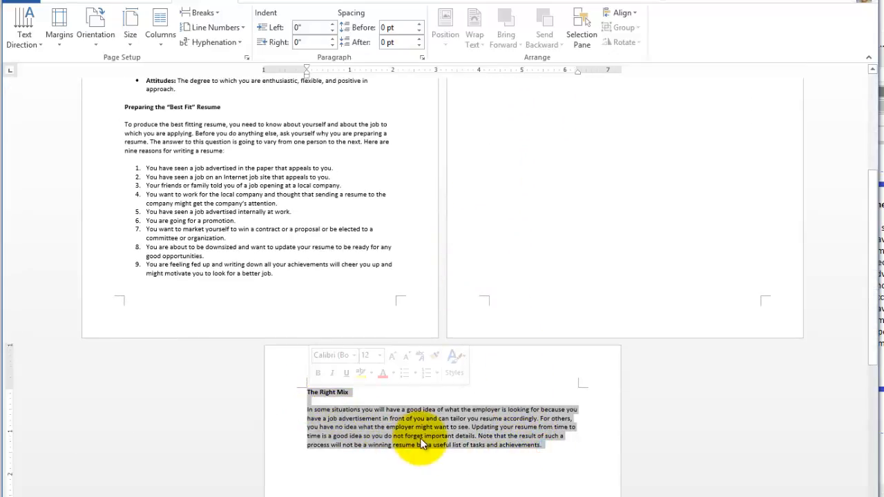
scroll(394, 456, down, 2)
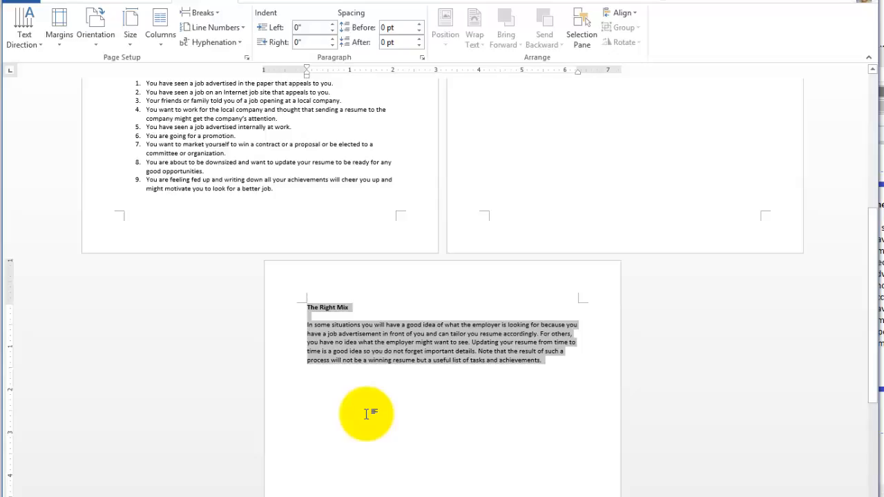
Step: Show the formatting marks and place the cursor on the Odd Page section break below the second page's text
scroll(492, 409, up, 1)
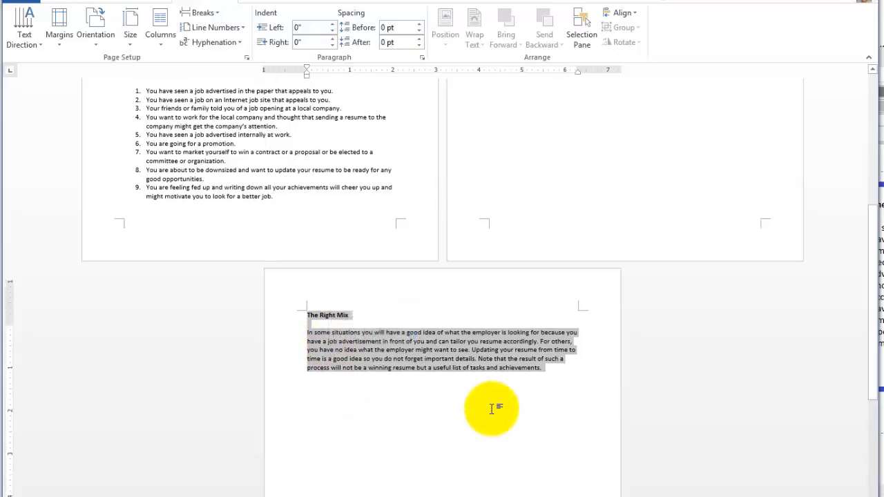
scroll(502, 276, up, 8)
scroll(586, 382, down, 5)
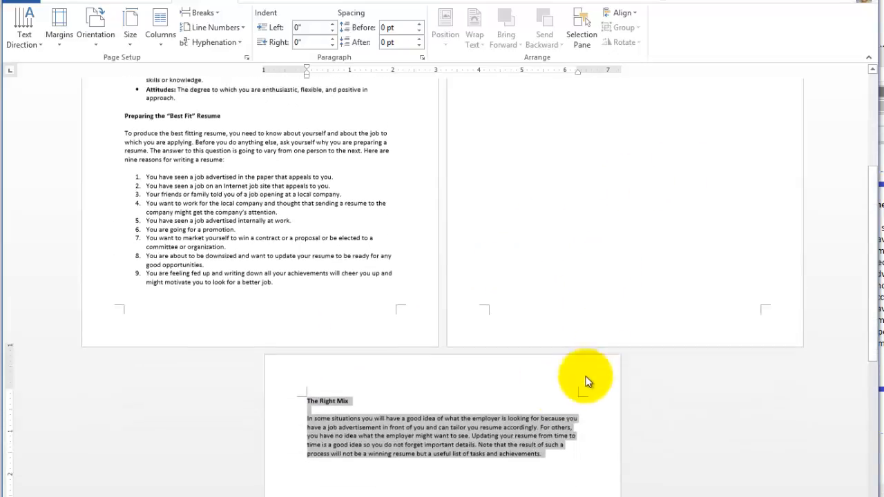
scroll(529, 237, up, 7)
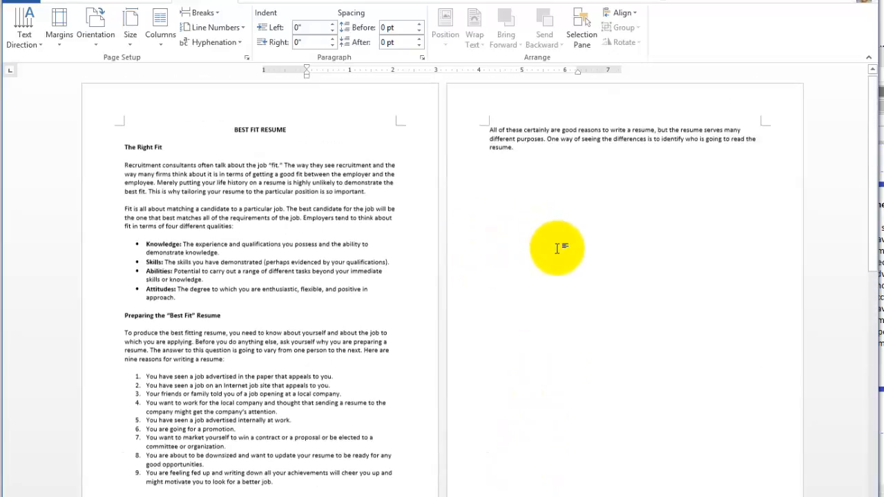
click(61, 3)
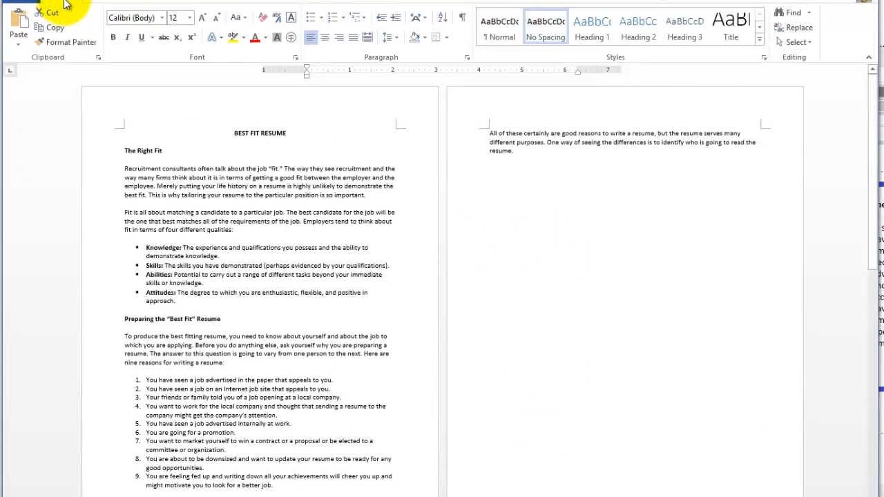
click(464, 20)
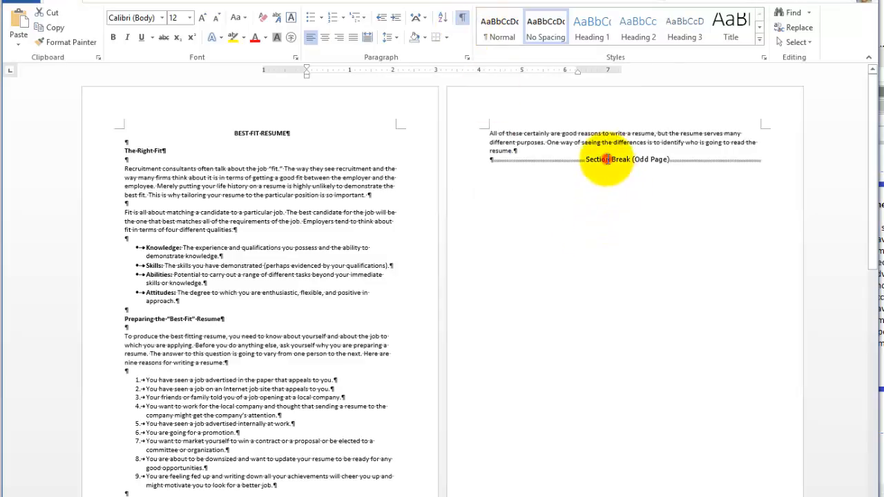
click(606, 159)
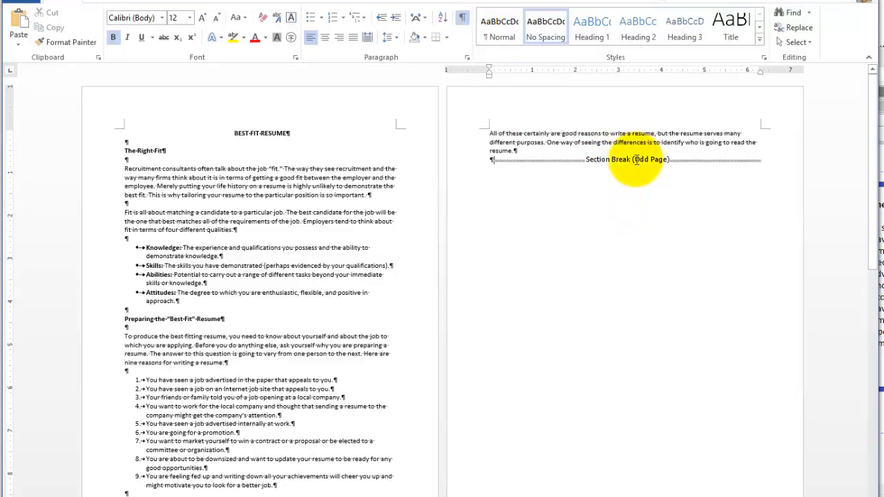
Step: Insert another Odd Page section break directly before the title "BEST FIT RESUME"
scroll(657, 240, down, 5)
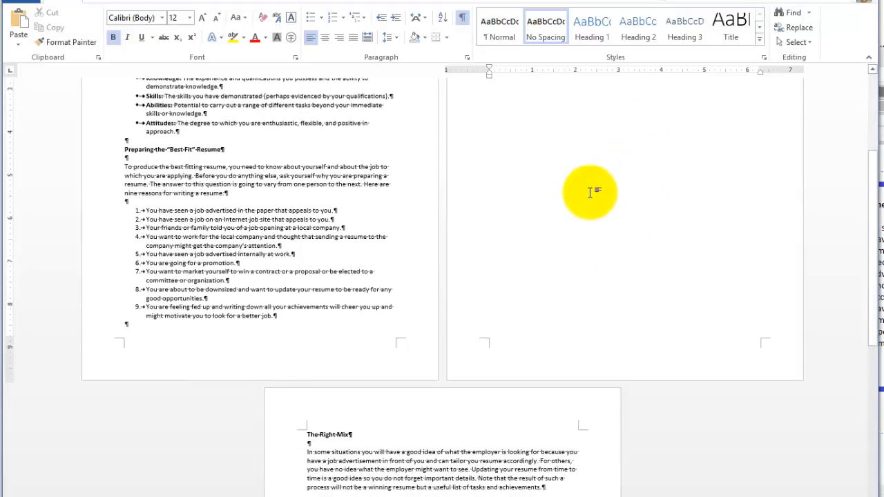
scroll(553, 276, down, 3)
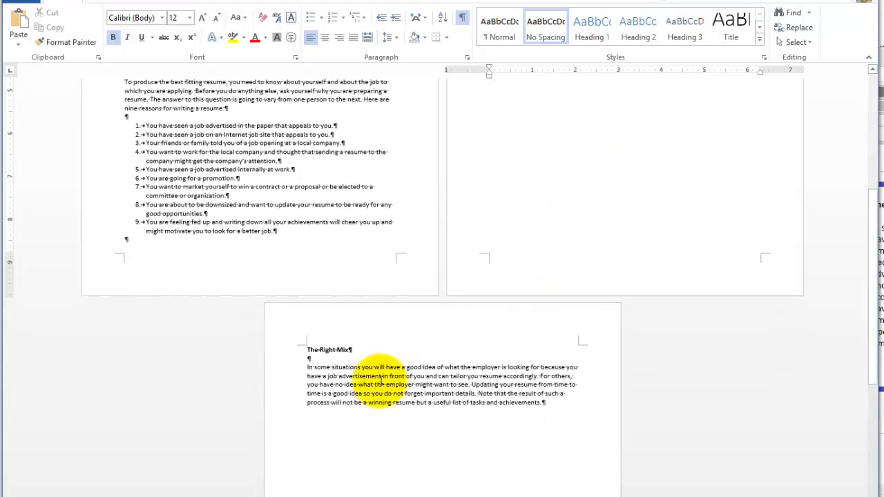
mouse_move(384, 380)
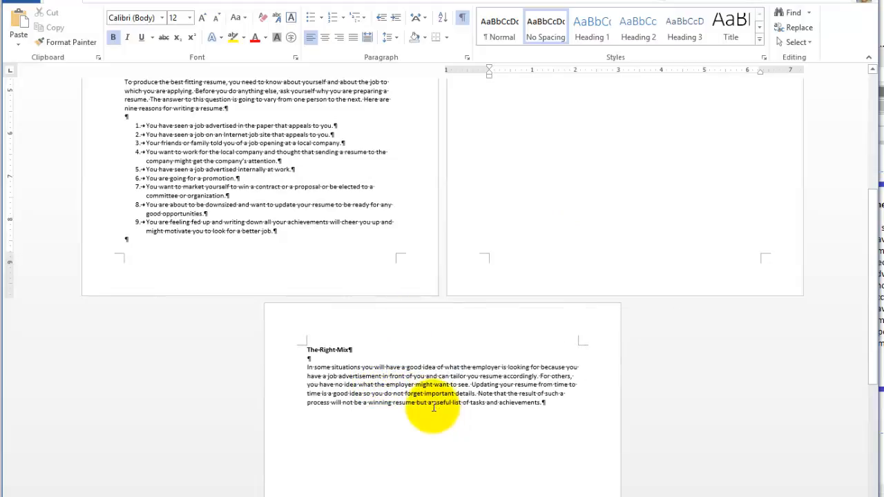
mouse_move(434, 408)
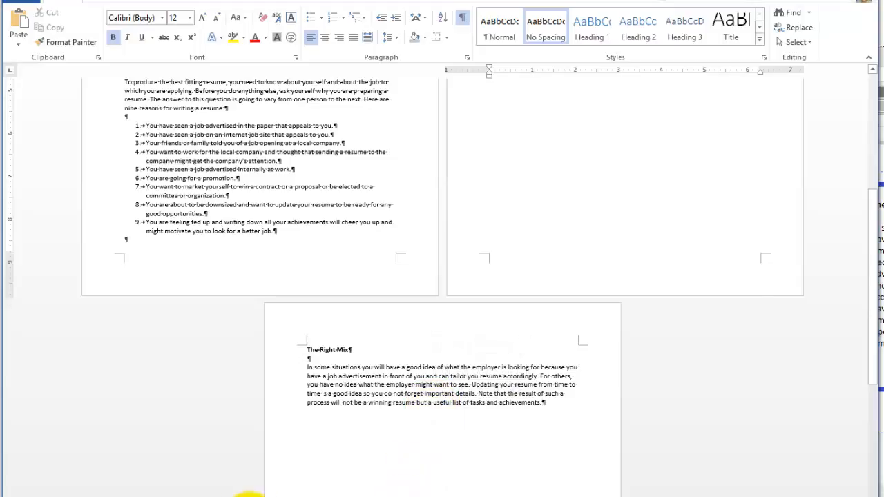
scroll(442, 287, up, 8)
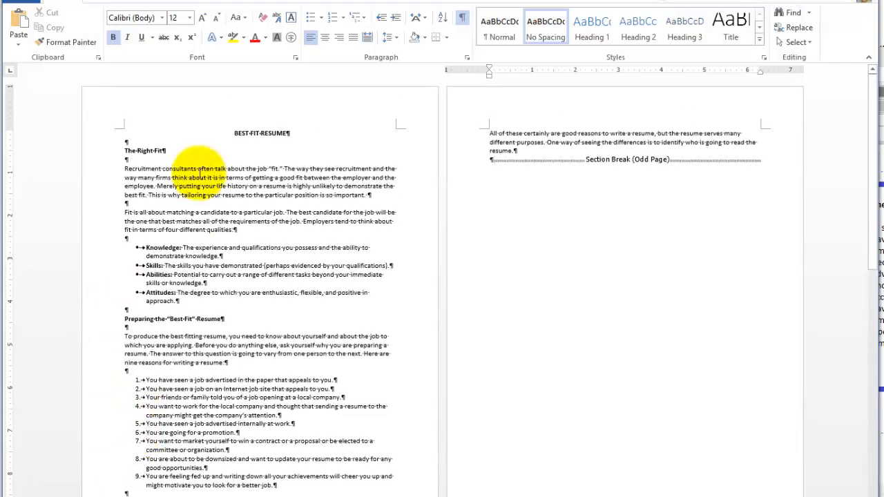
click(225, 133)
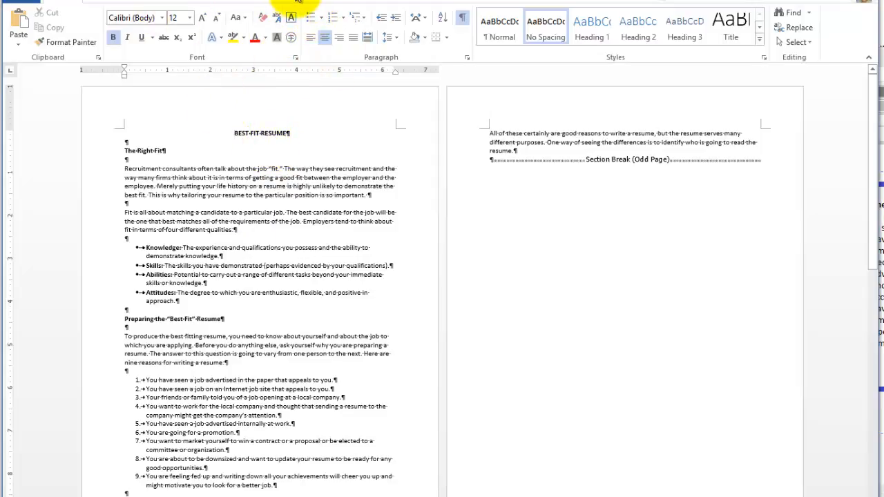
click(203, 2)
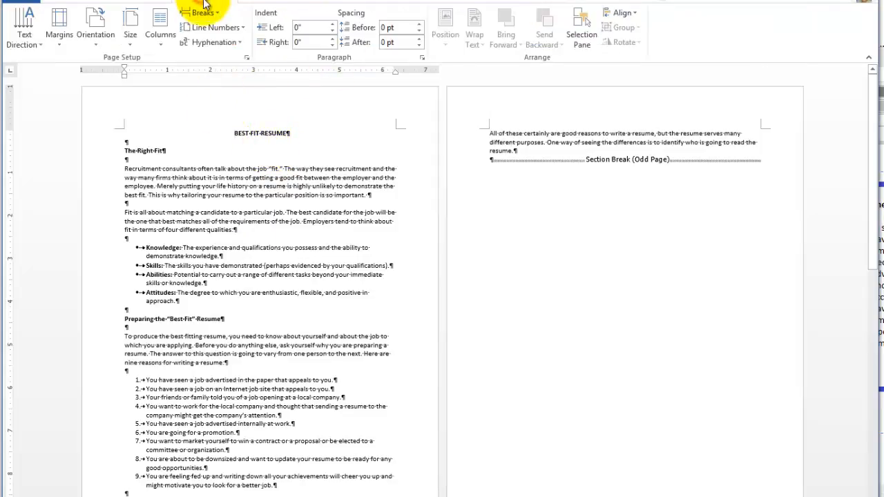
click(202, 13)
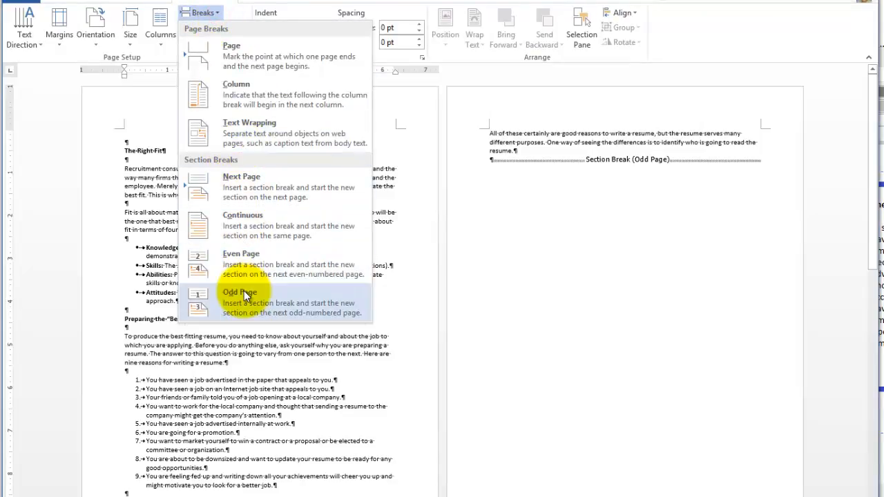
click(265, 379)
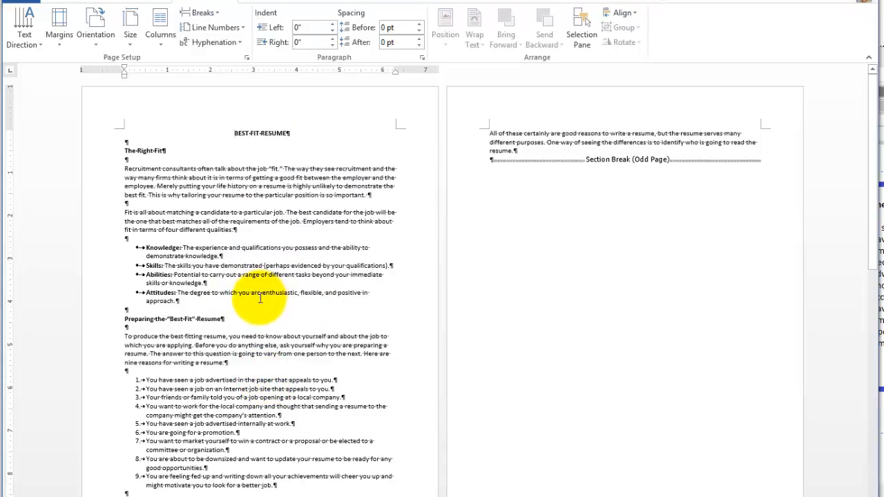
click(218, 14)
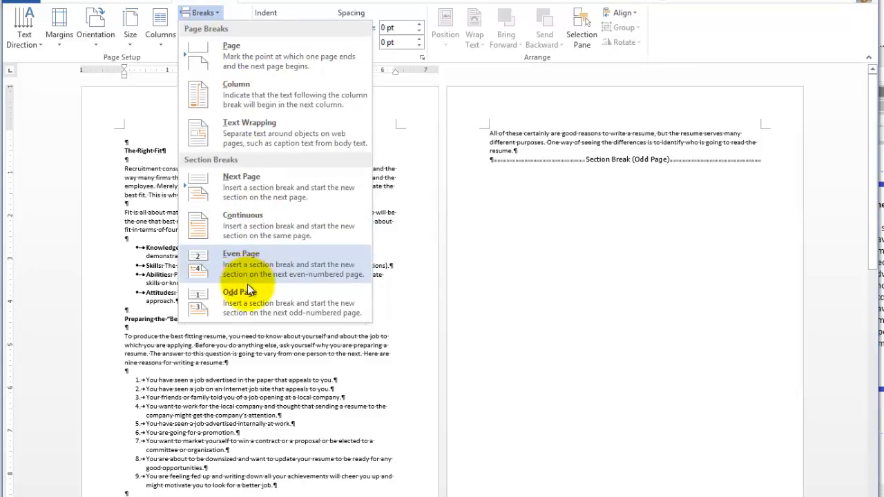
click(254, 304)
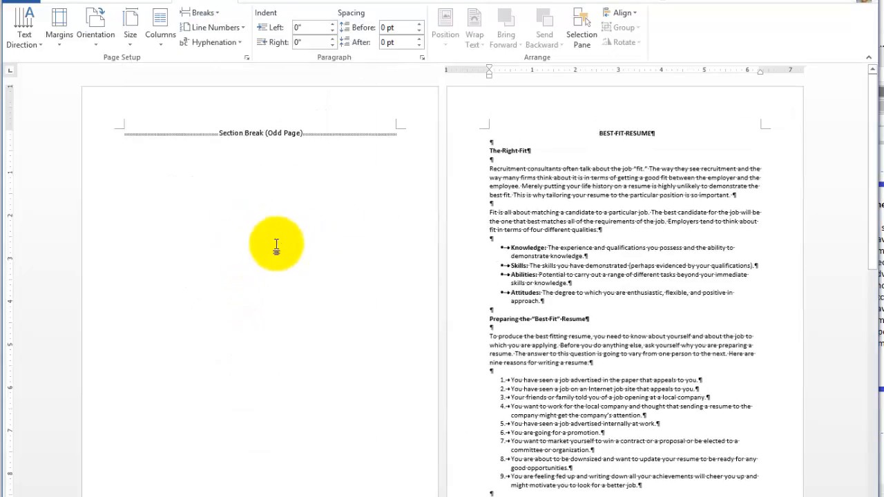
Step: Examine the page layout from the section break on the first page to "The Right Mix" section
scroll(257, 263, down, 3)
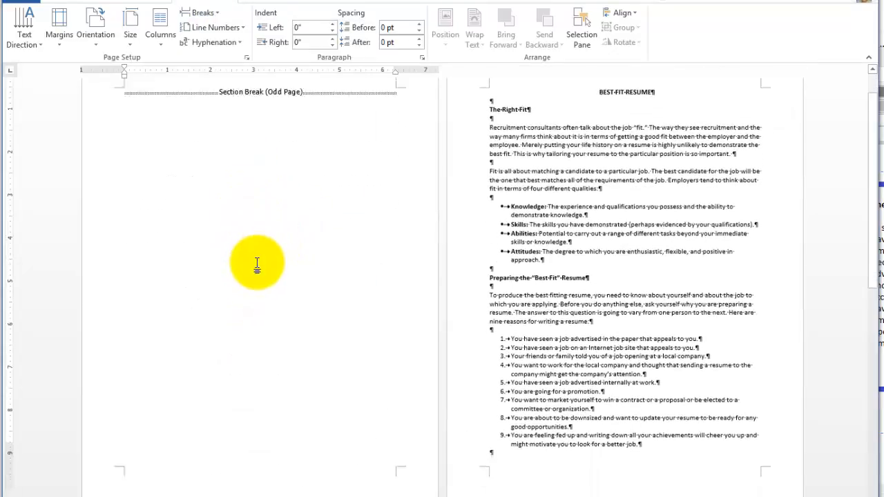
scroll(256, 265, down, 3)
scroll(260, 263, up, 5)
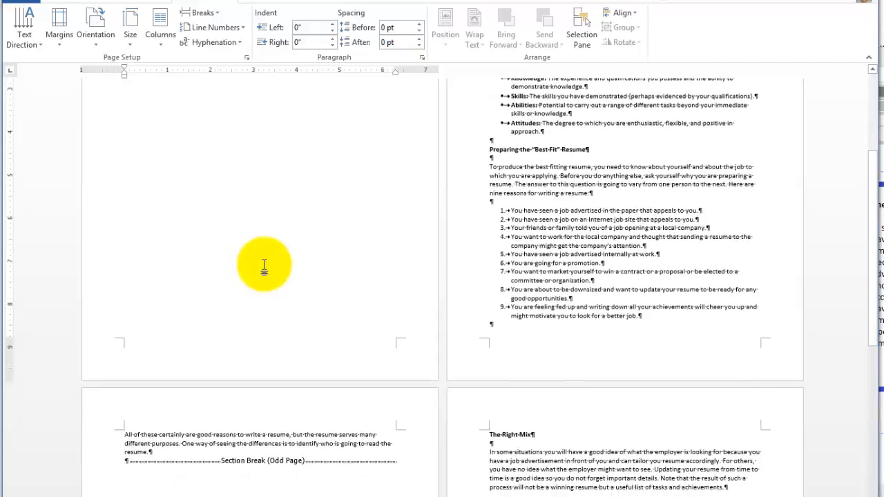
scroll(265, 259, up, 1)
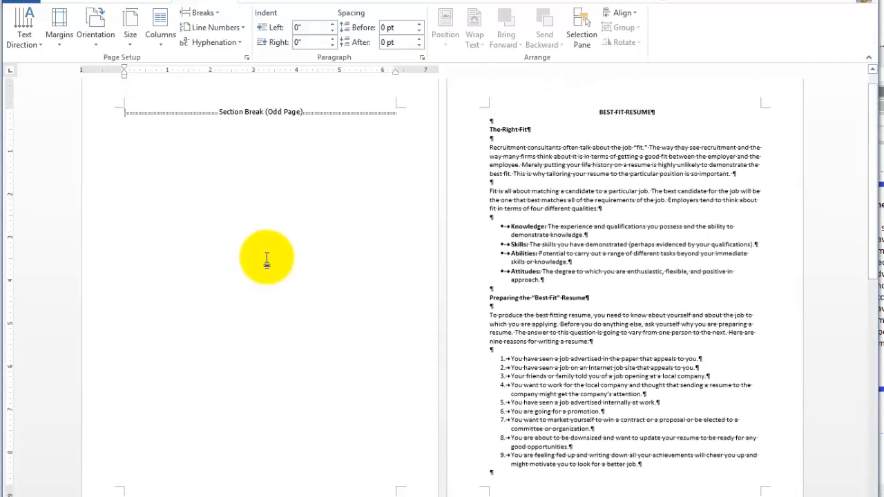
scroll(268, 259, down, 1)
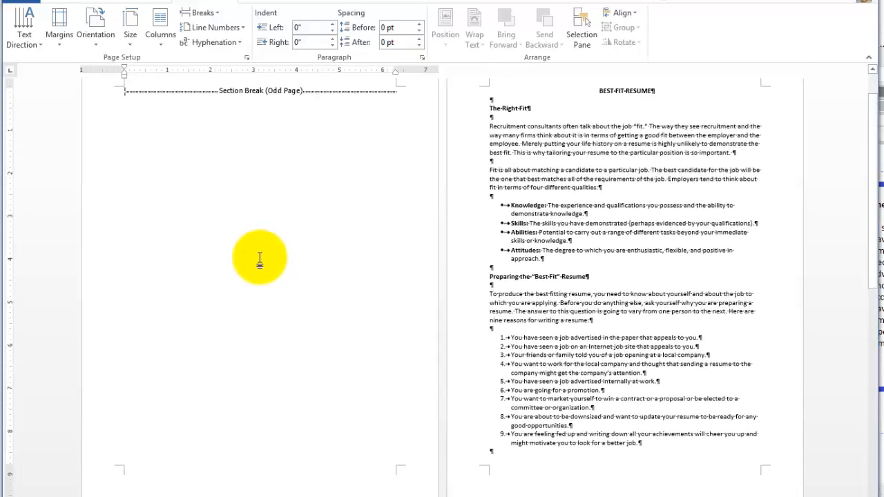
click(563, 253)
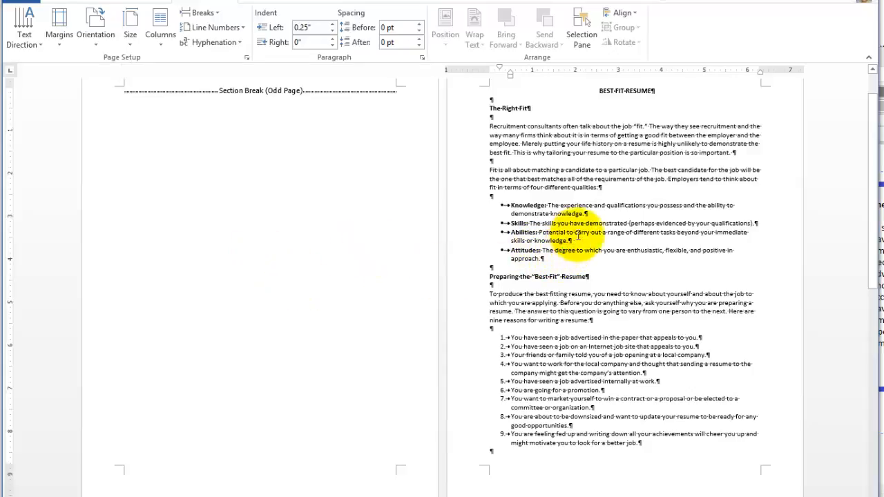
scroll(572, 230, up, 2)
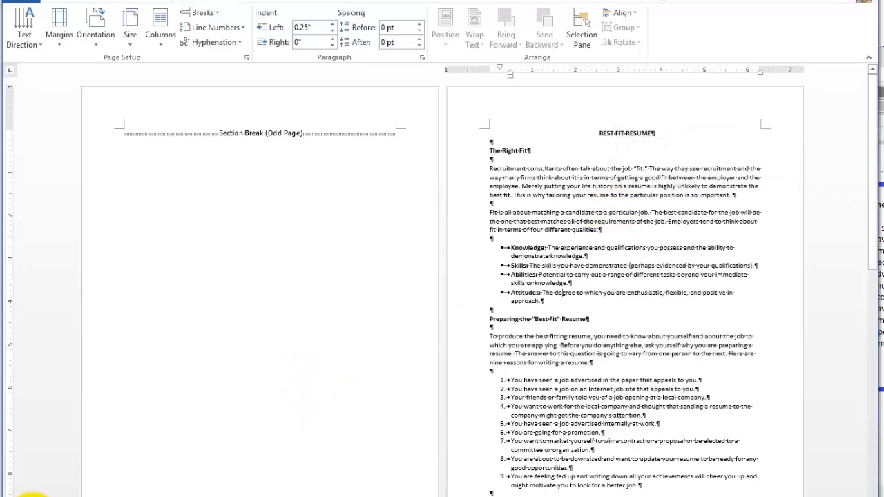
Step: Open the page thumbnails in the Navigation pane and compare page 1 with page 3 and their page numbers
click(33, 496)
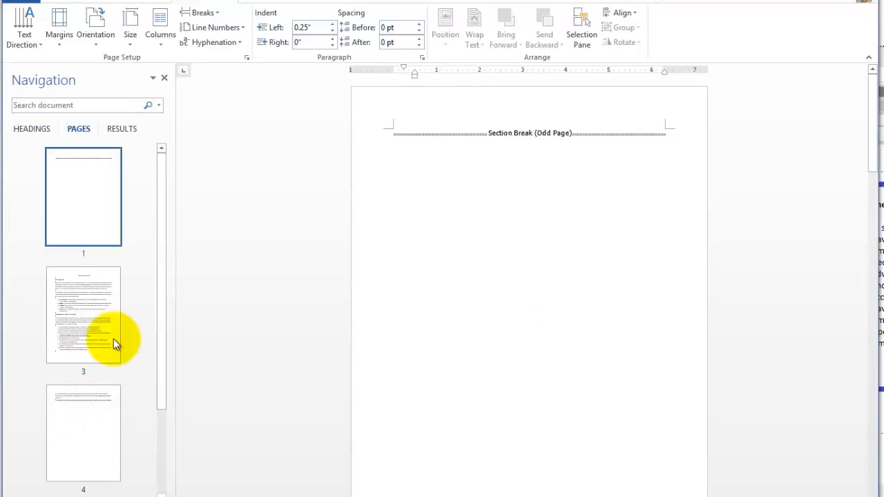
click(99, 331)
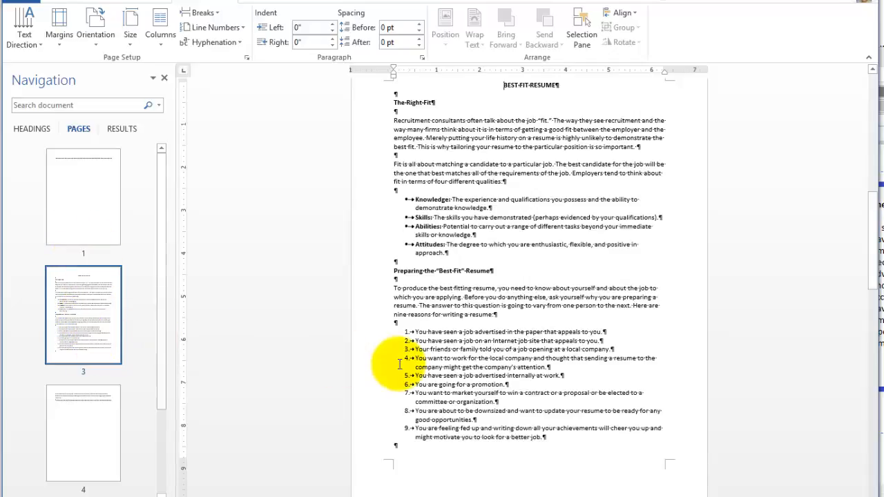
mouse_move(428, 332)
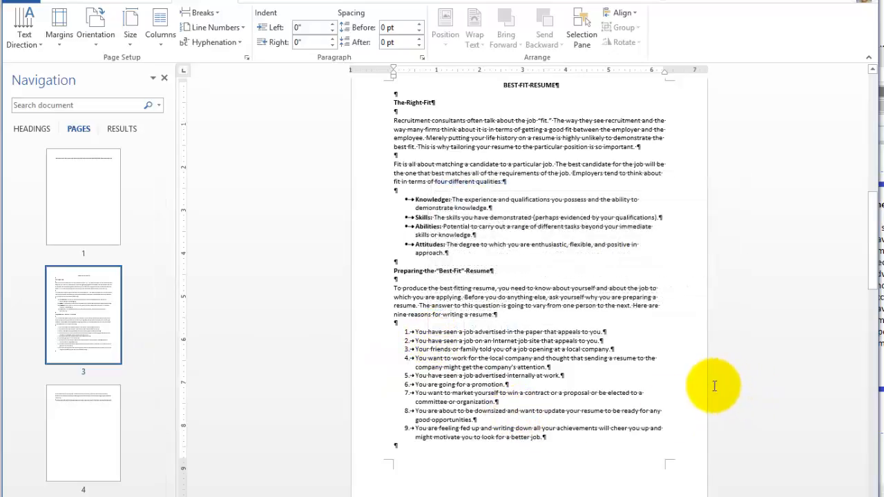
scroll(649, 324, up, 10)
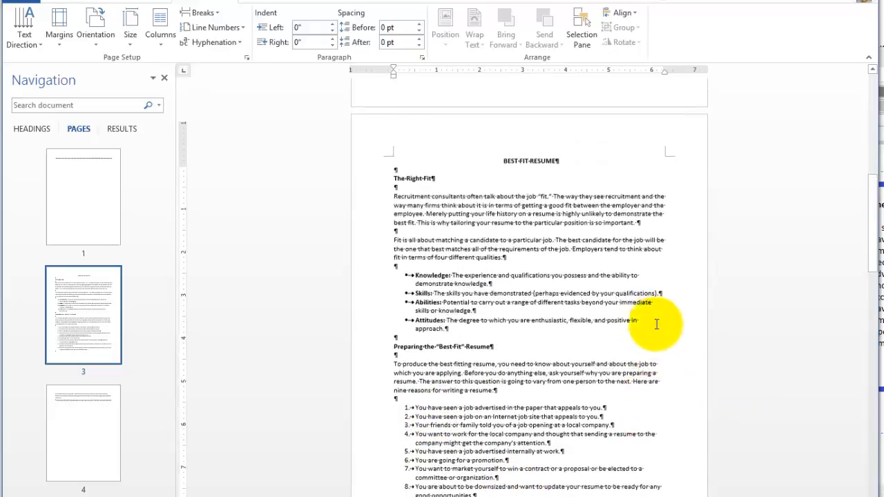
scroll(641, 252, up, 20)
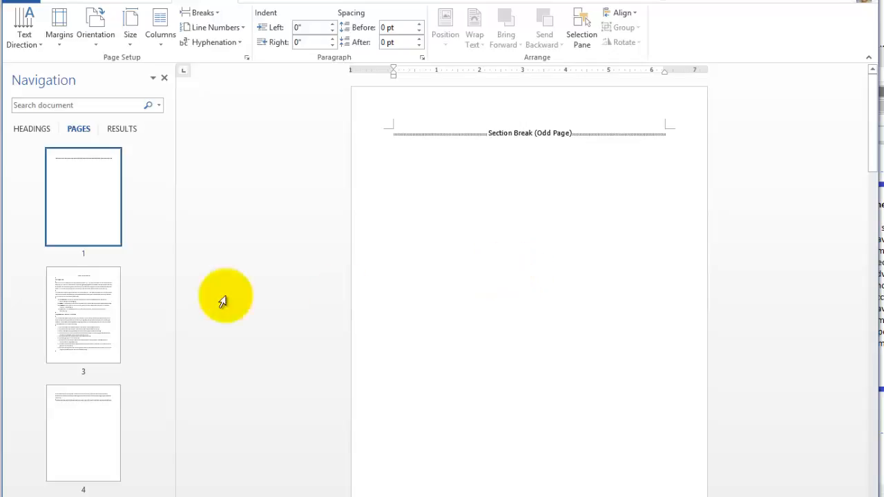
click(73, 305)
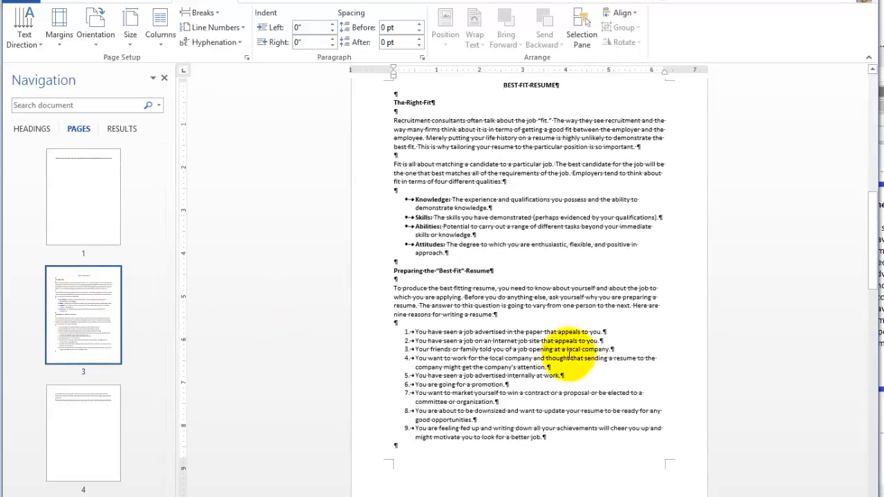
click(65, 177)
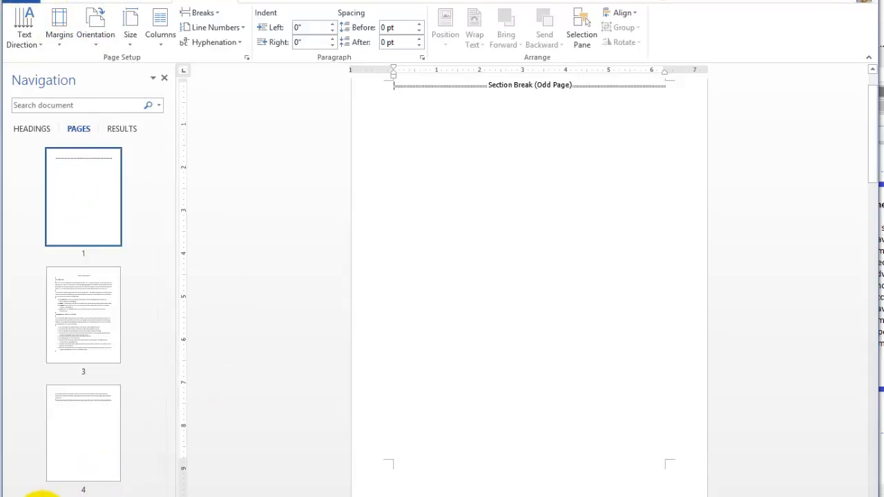
click(96, 308)
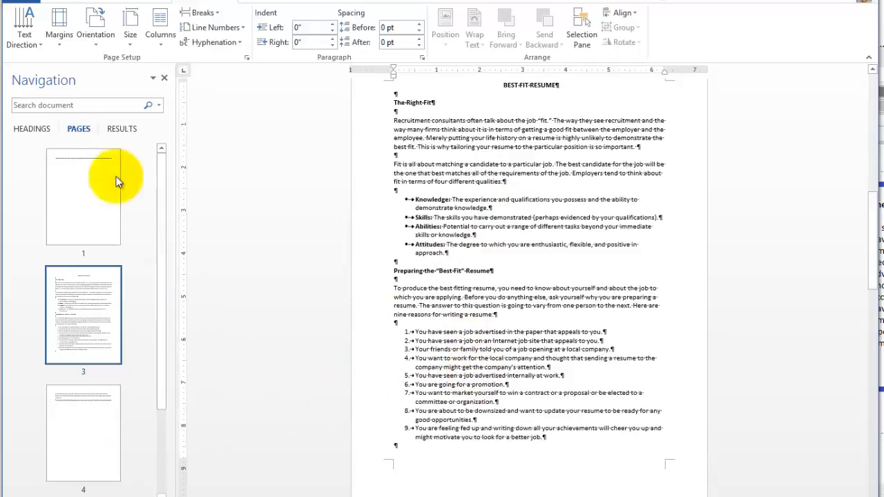
Step: Preview all pages of the document as they would print, and return to the document
click(17, 4)
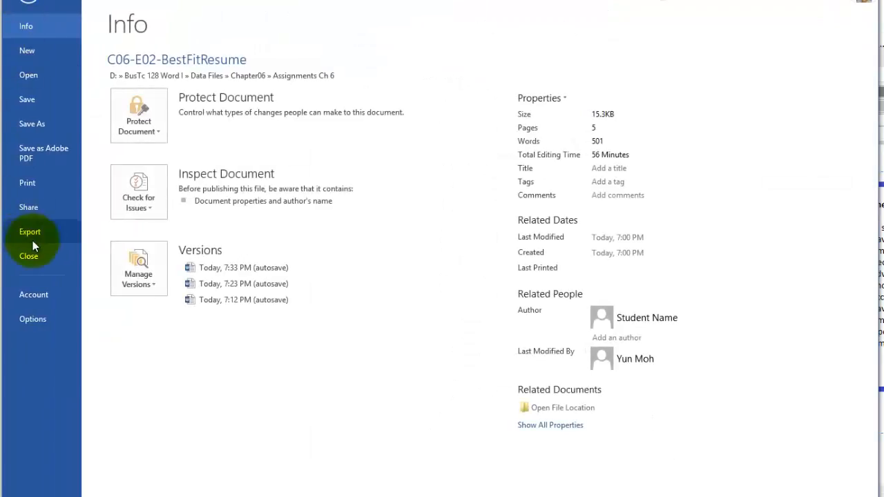
click(29, 184)
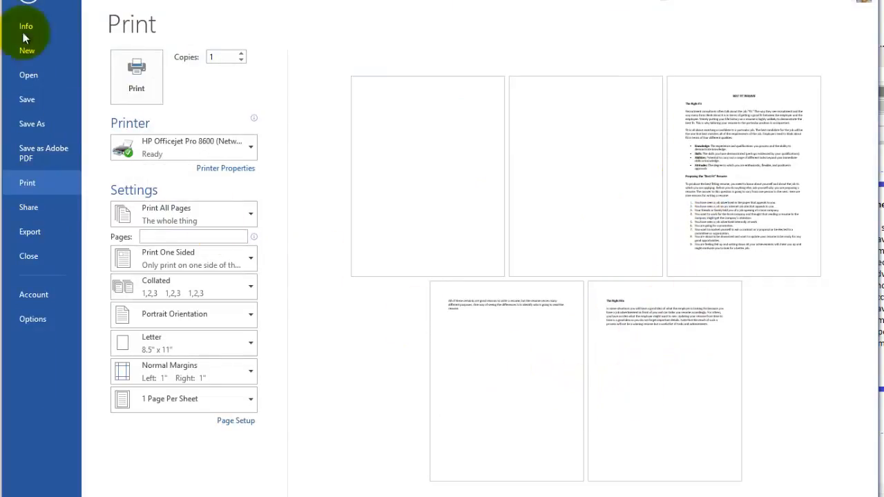
click(28, 2)
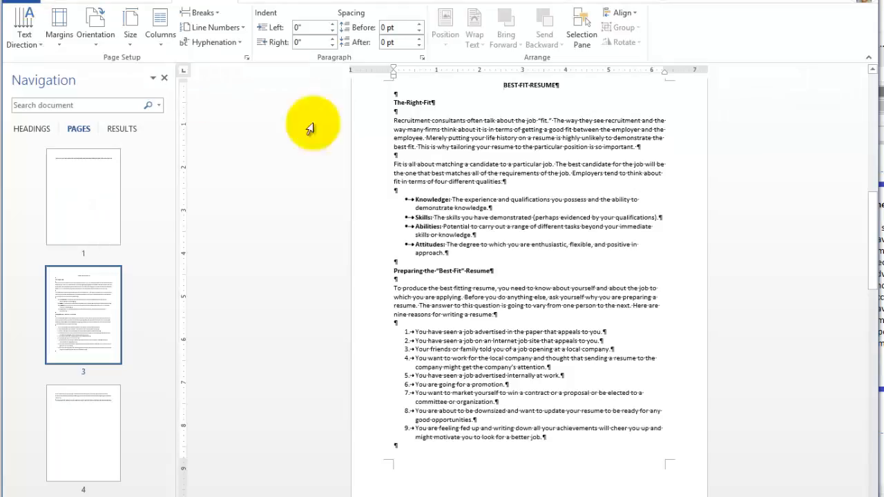
Step: Undo the Odd Page section break inserted before the title "BEST FIT RESUME"
click(54, 0)
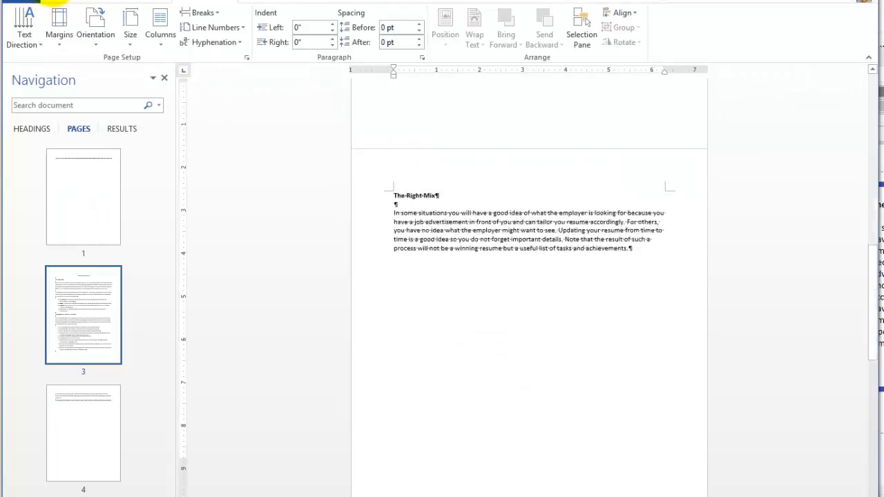
Step: Undo the Odd Page section breaks and redo them
click(54, 1)
click(54, 1)
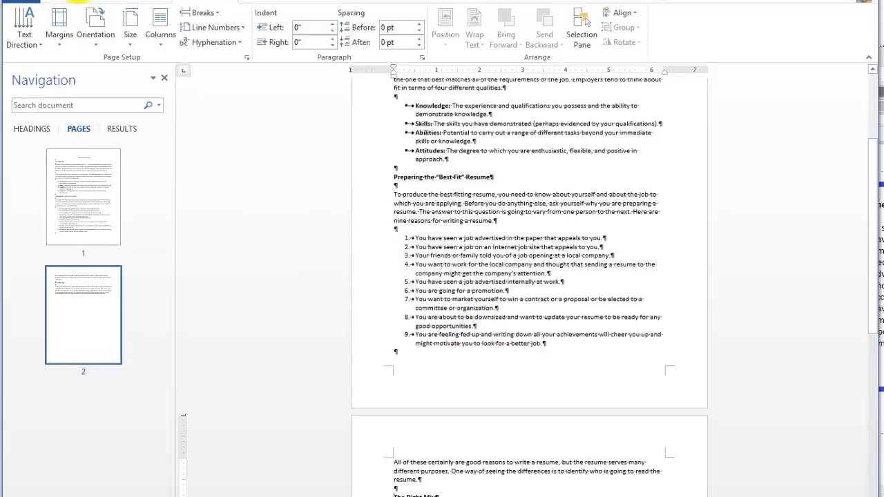
click(78, 1)
click(78, 0)
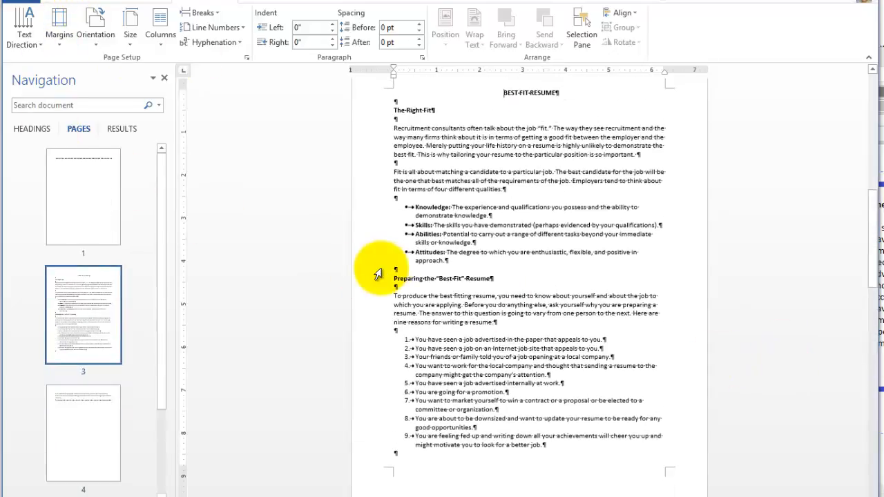
Step: Go to page 1 and toggle the formatting marks off and back on to examine its section break
click(89, 173)
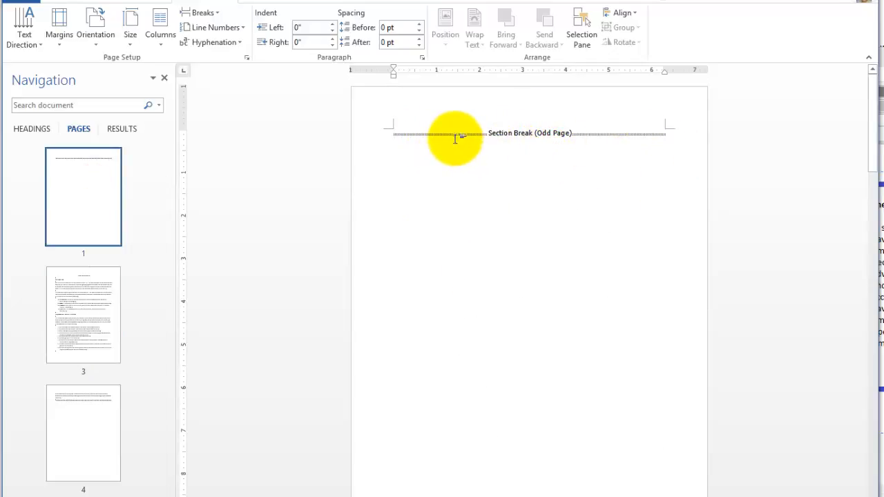
click(59, 3)
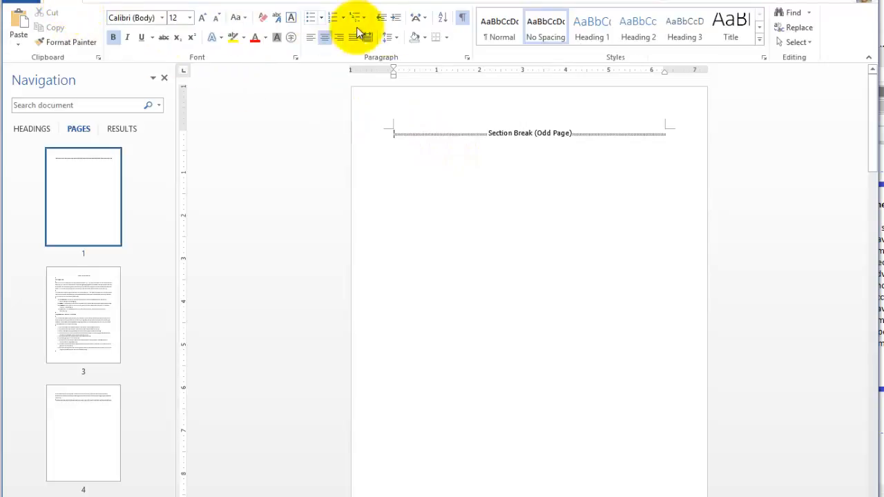
click(463, 21)
click(463, 21)
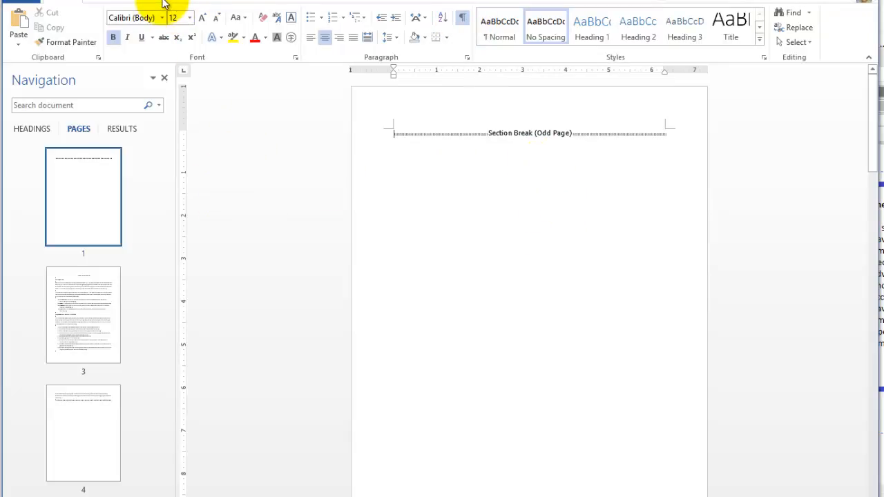
Step: Examine the document's Odd Page section breaks in Draft view and return to Print Layout
click(417, 1)
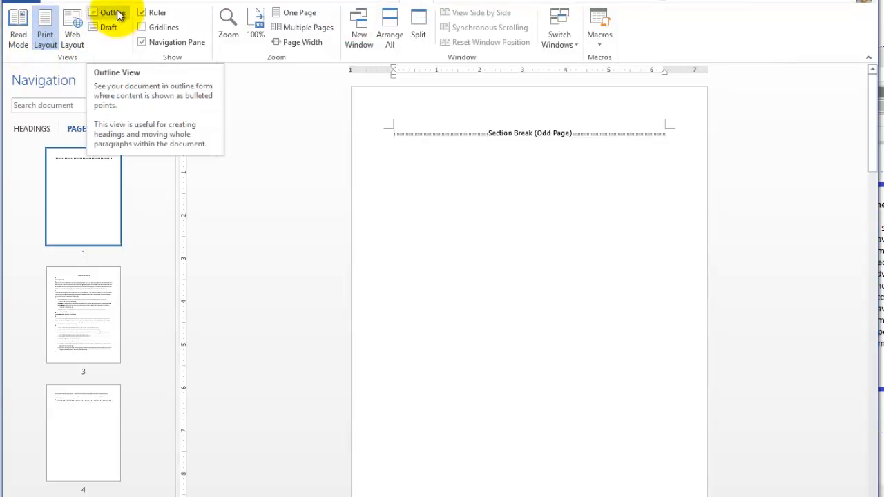
click(108, 26)
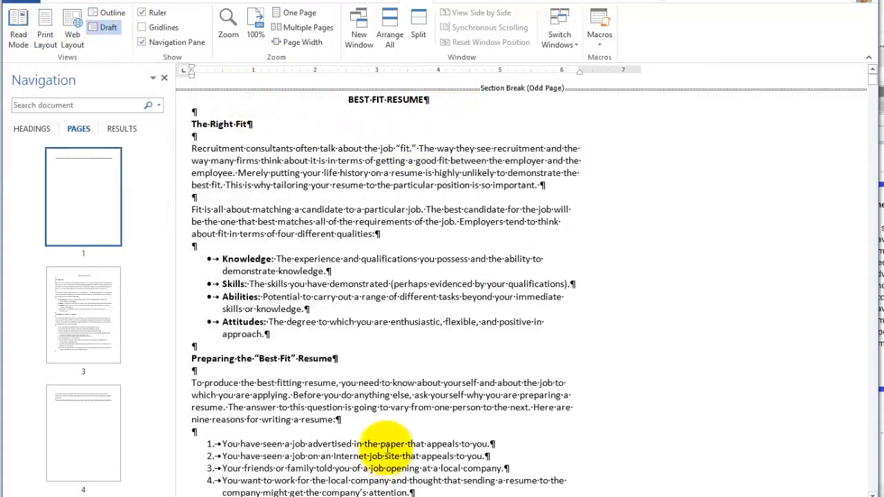
scroll(387, 440, down, 8)
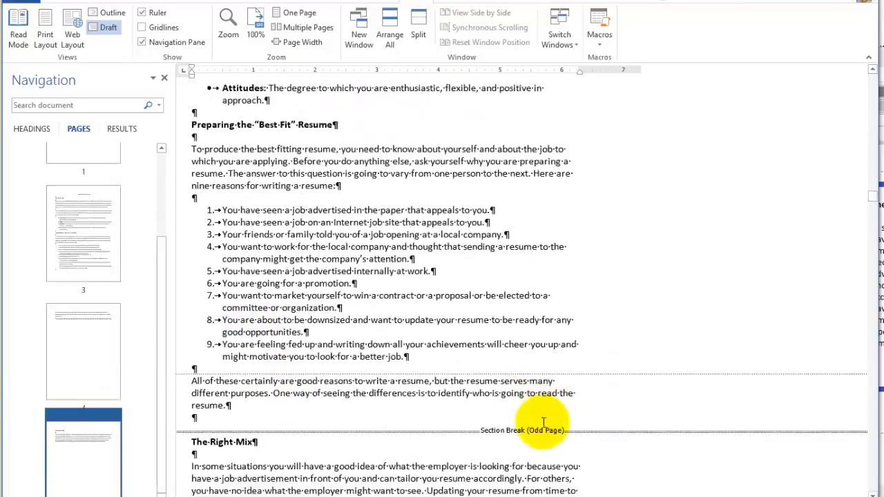
scroll(546, 423, up, 8)
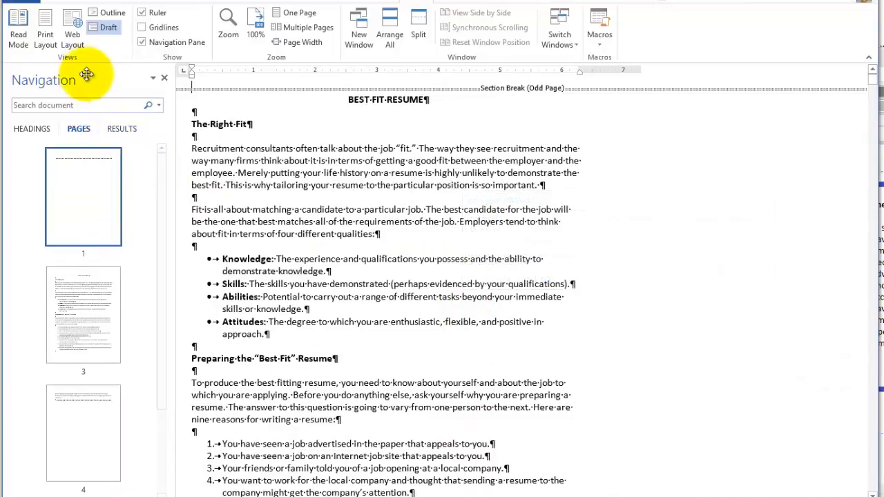
click(44, 26)
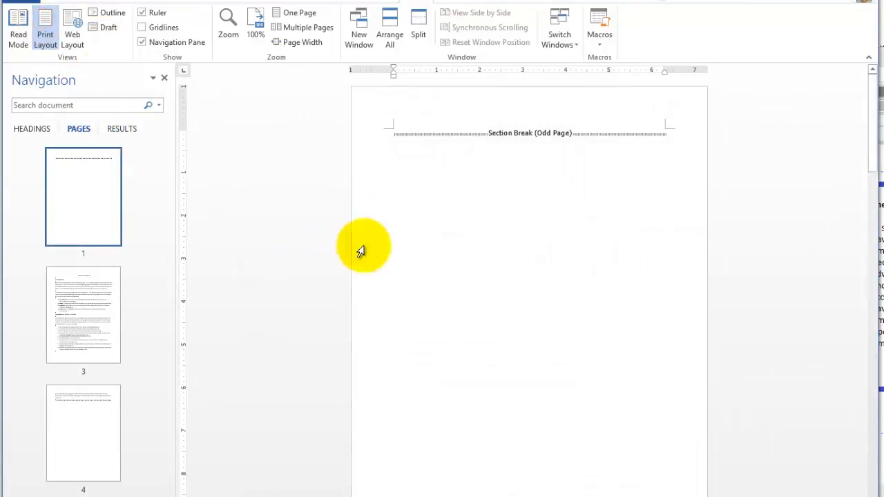
Step: Delete the Odd Page section break above the title "BEST FIT RESUME"
click(19, 4)
click(24, 15)
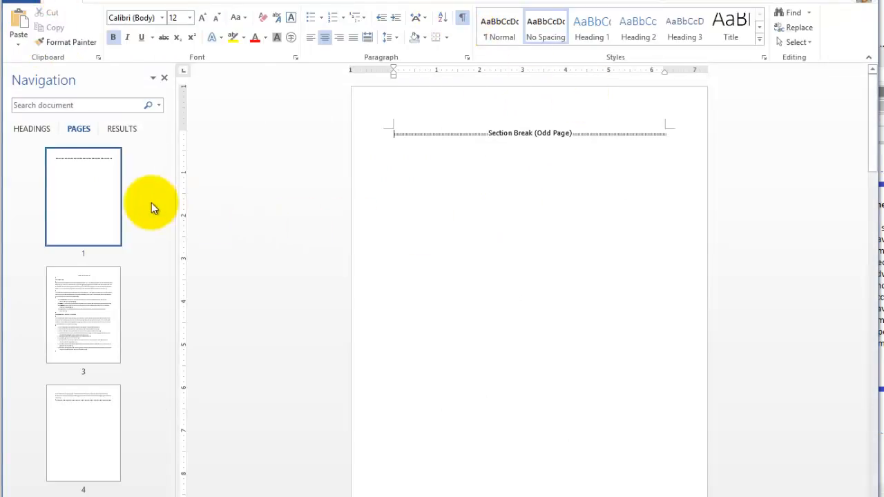
click(448, 135)
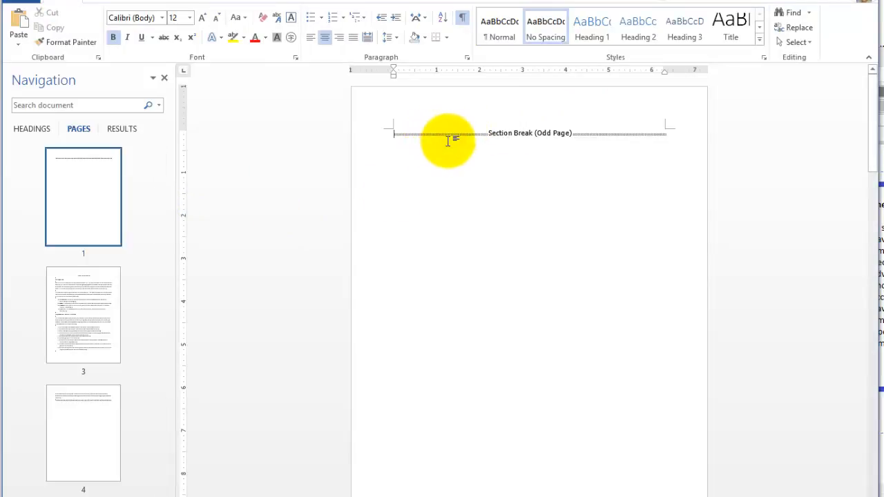
key(Delete)
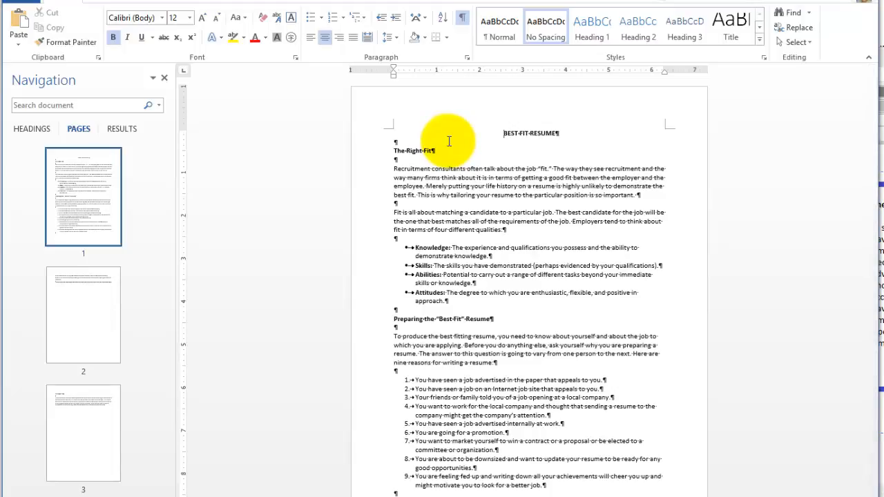
Step: Go through pages 1, 2 and 3 by their thumbnails to check where each section starts
click(483, 273)
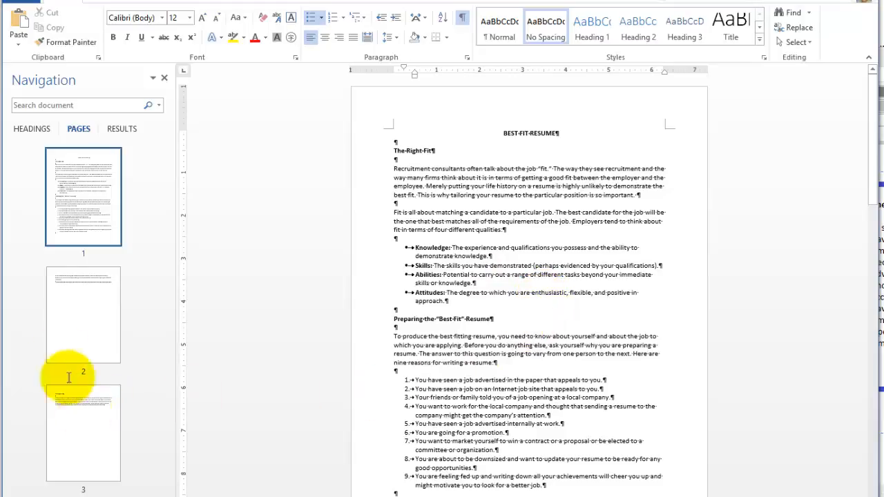
click(63, 337)
click(82, 216)
click(85, 315)
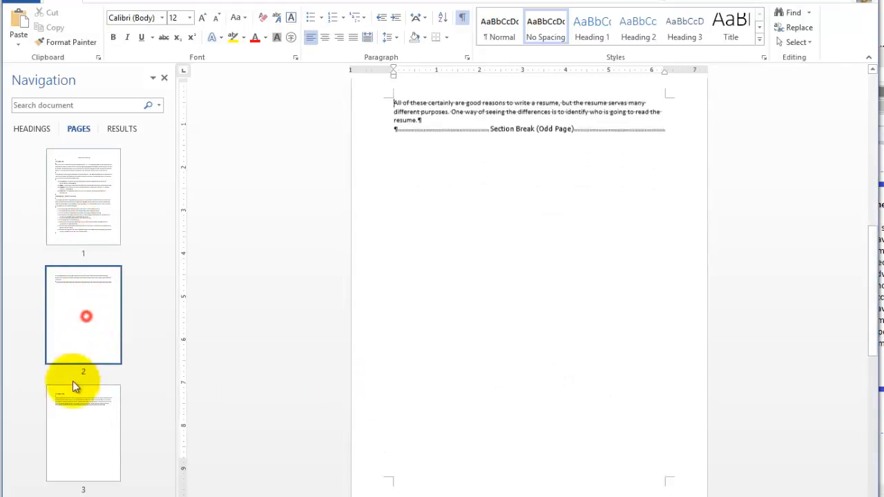
click(72, 423)
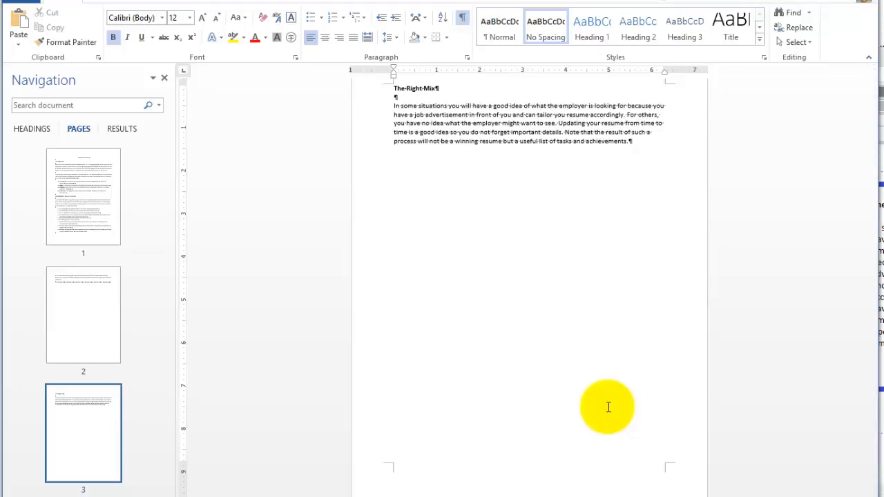
Step: Reduce all of the document's text to 11 points and close the Navigation pane
key(ctrl+a)
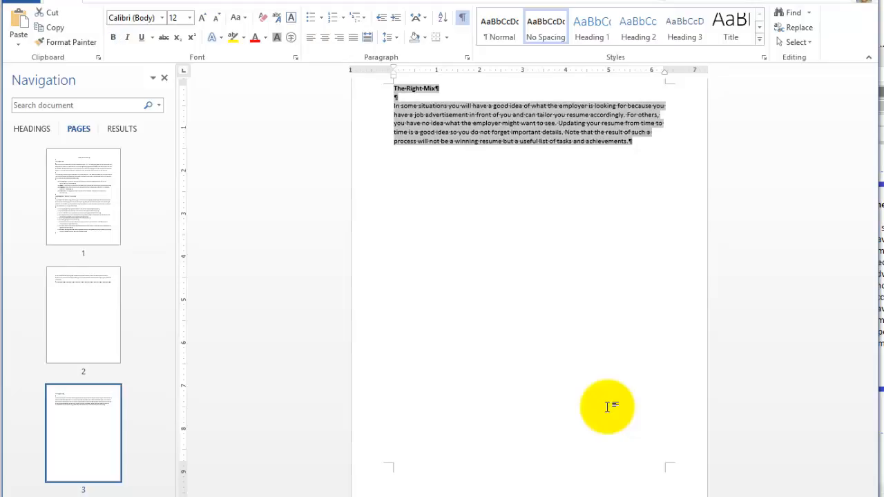
scroll(407, 363, up, 5)
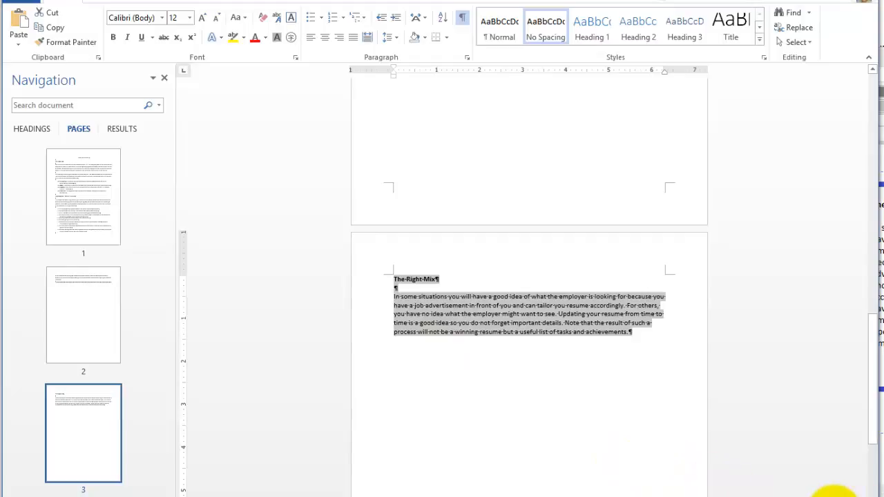
click(836, 496)
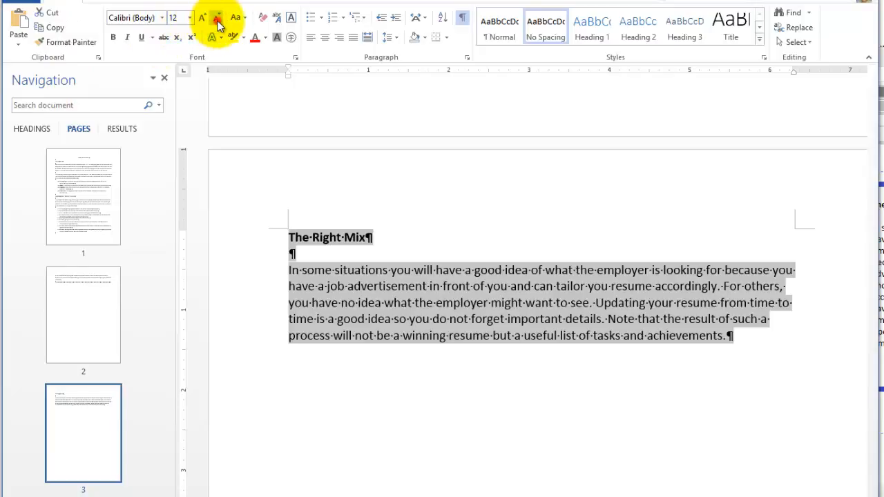
key(Delete)
scroll(424, 251, up, 5)
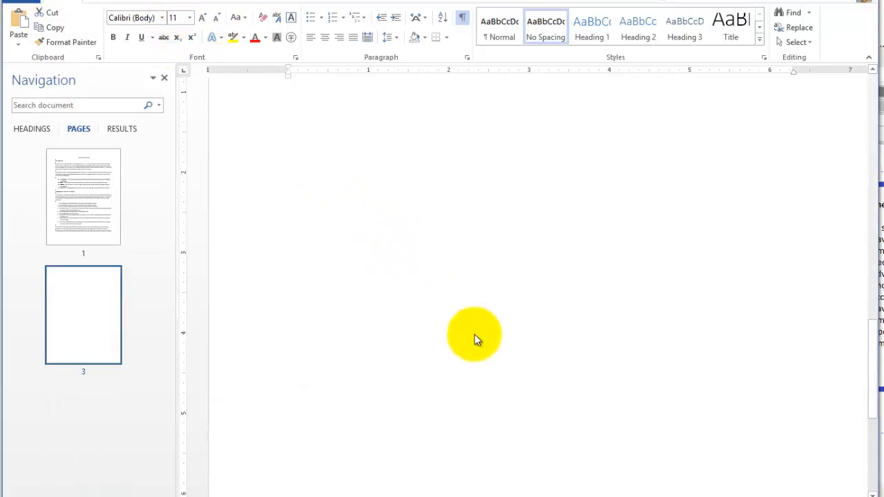
drag(869, 374, 871, 99)
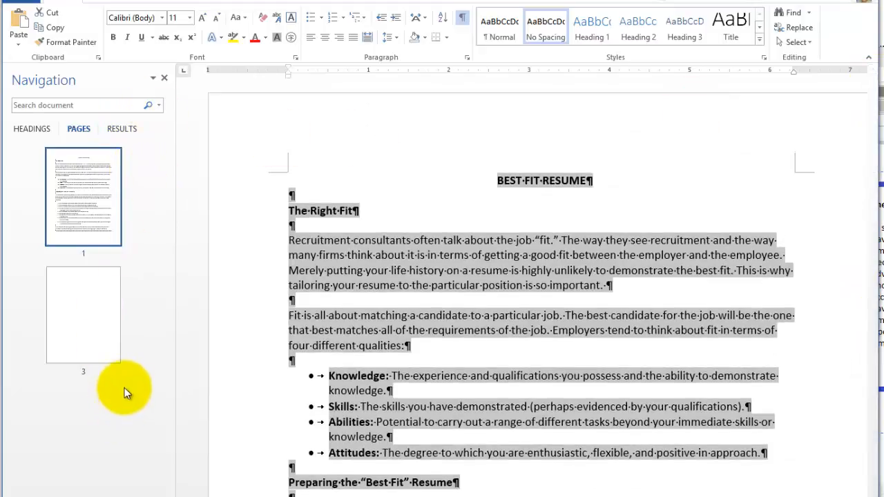
click(164, 78)
click(507, 330)
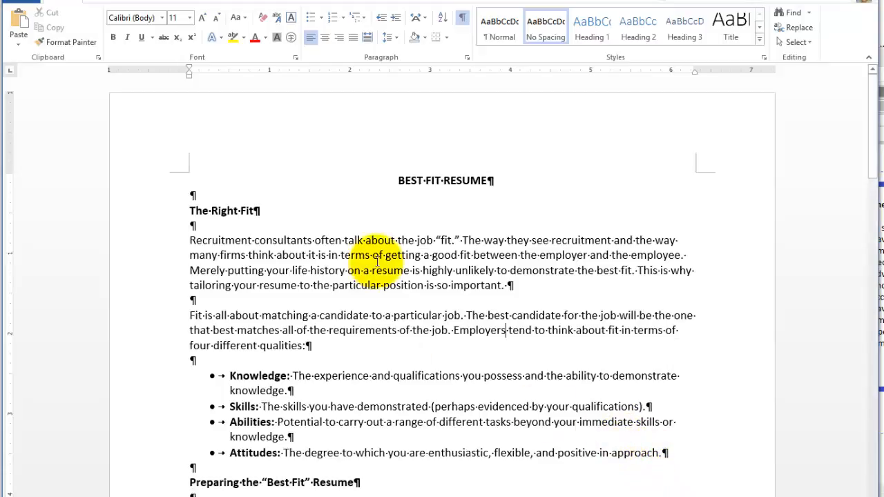
Step: Insert a Continuous section break before the heading "Preparing the 'Best Fit' Resume"
scroll(391, 318, down, 1)
scroll(390, 318, down, 3)
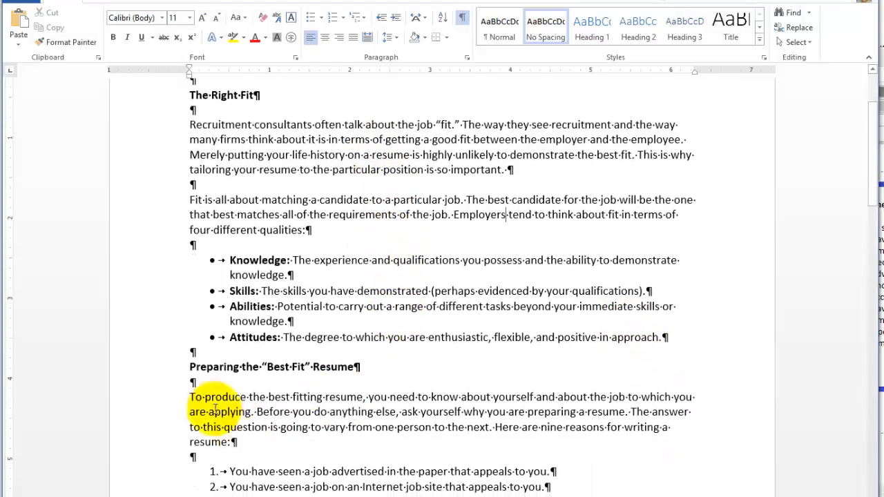
click(190, 365)
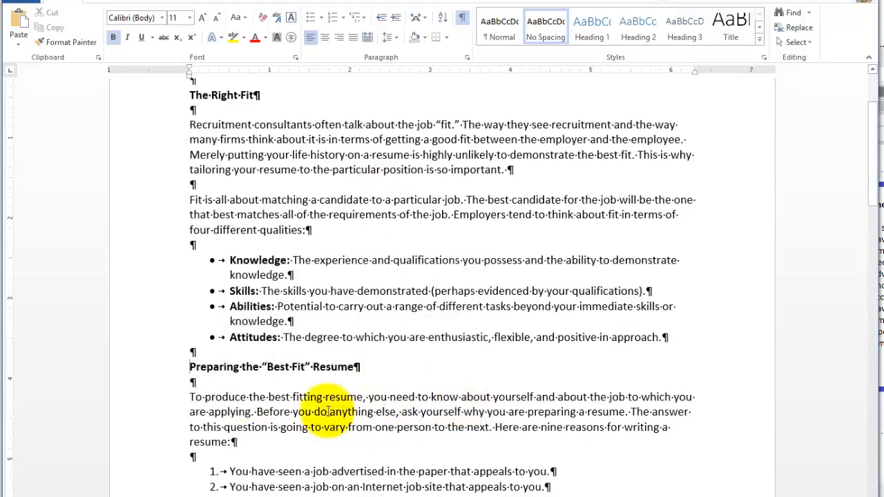
drag(385, 360, 158, 370)
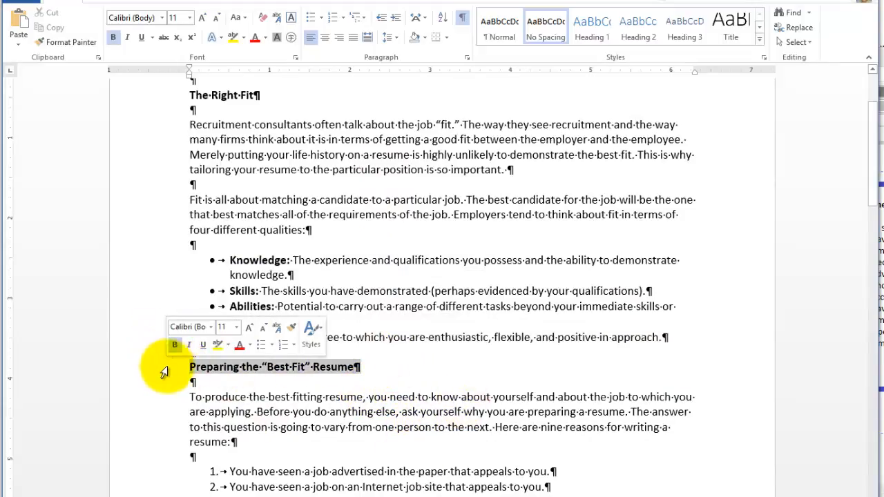
click(189, 363)
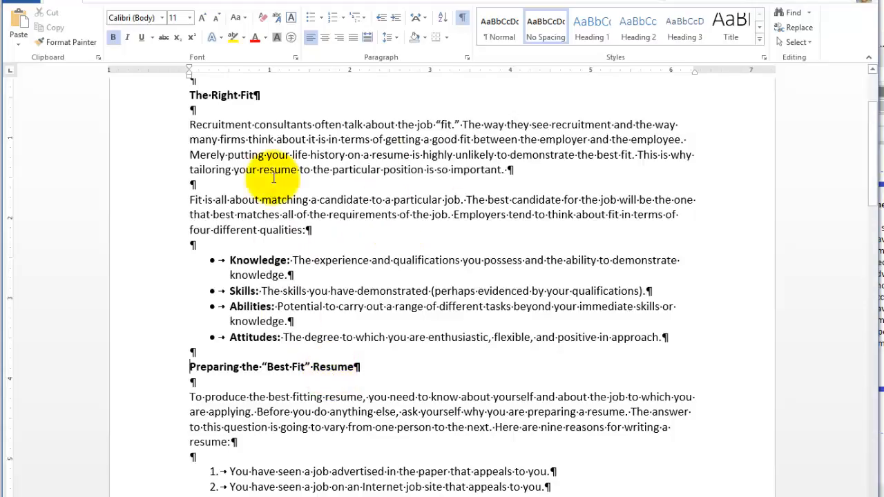
click(216, 4)
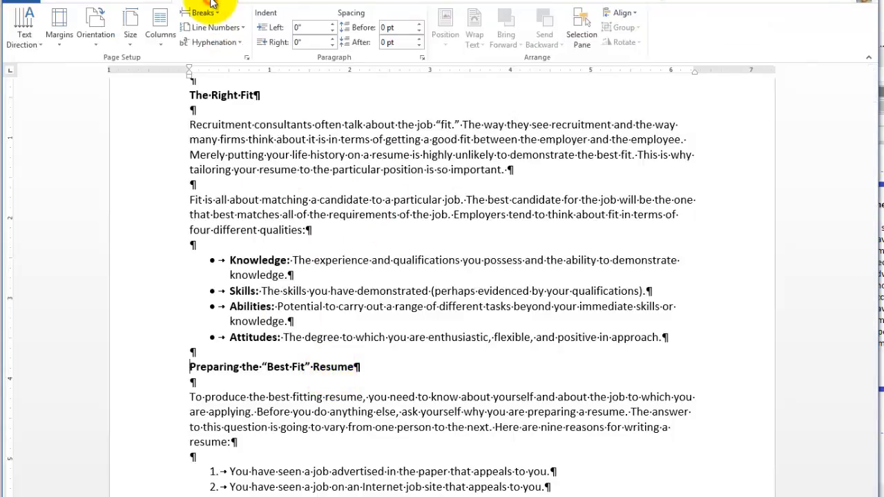
click(204, 13)
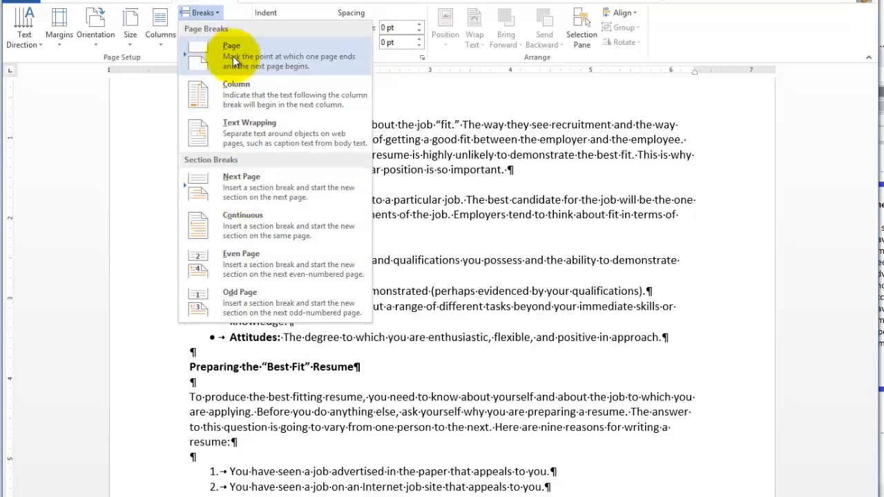
click(233, 219)
scroll(358, 427, down, 4)
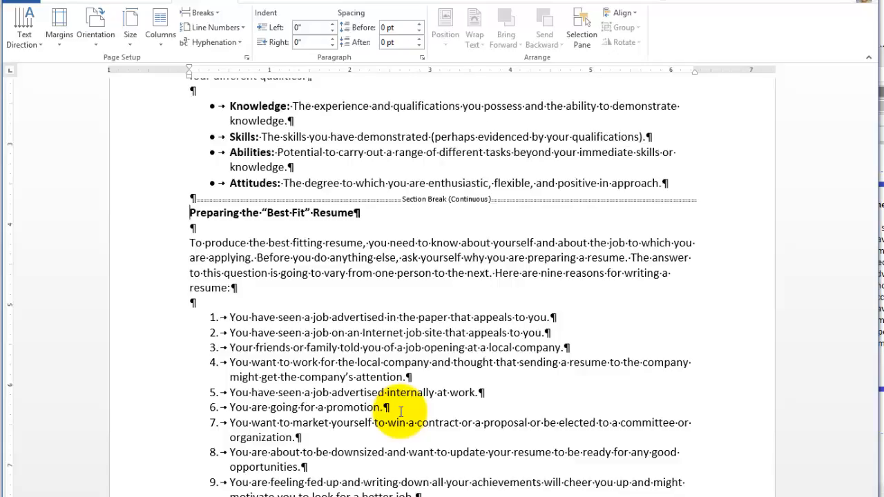
click(432, 199)
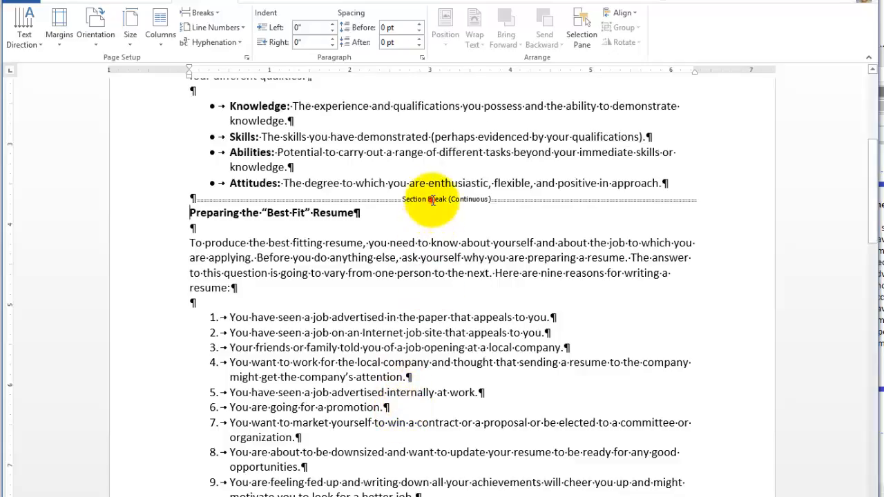
click(294, 295)
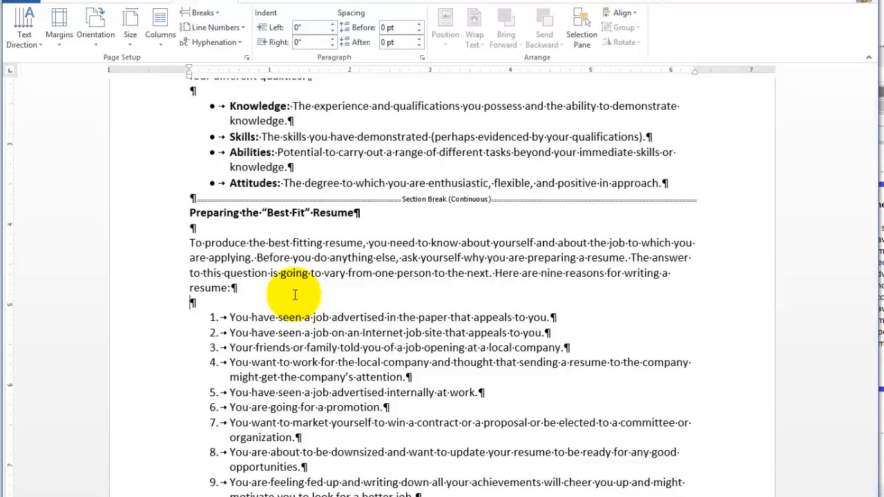
Step: Insert a Continuous section break directly before the heading "The Right Mix"
scroll(295, 295, down, 10)
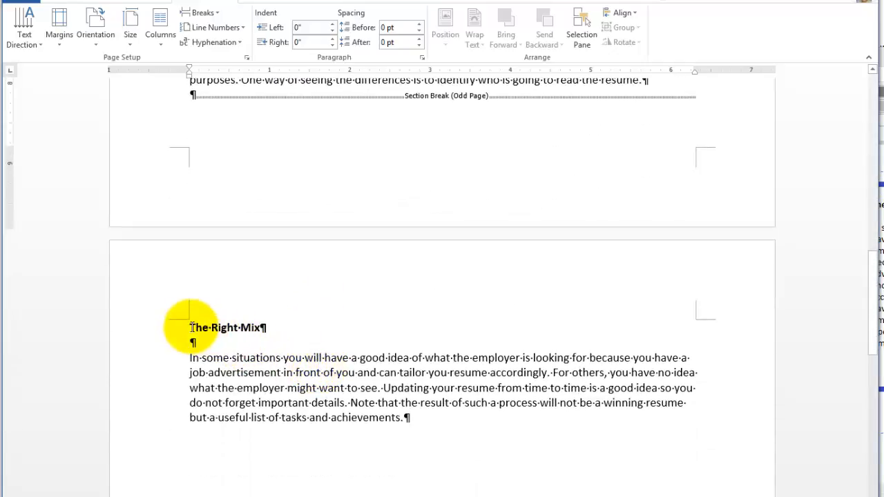
click(193, 326)
scroll(467, 385, up, 1)
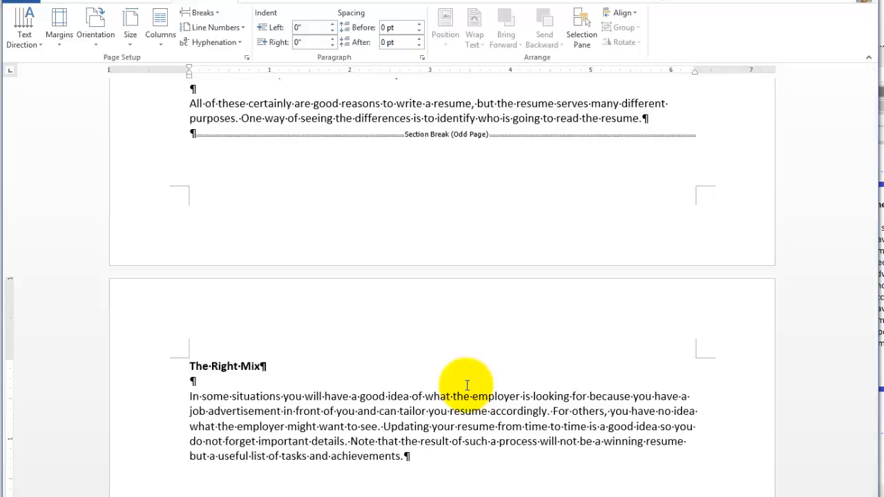
scroll(466, 346, up, 6)
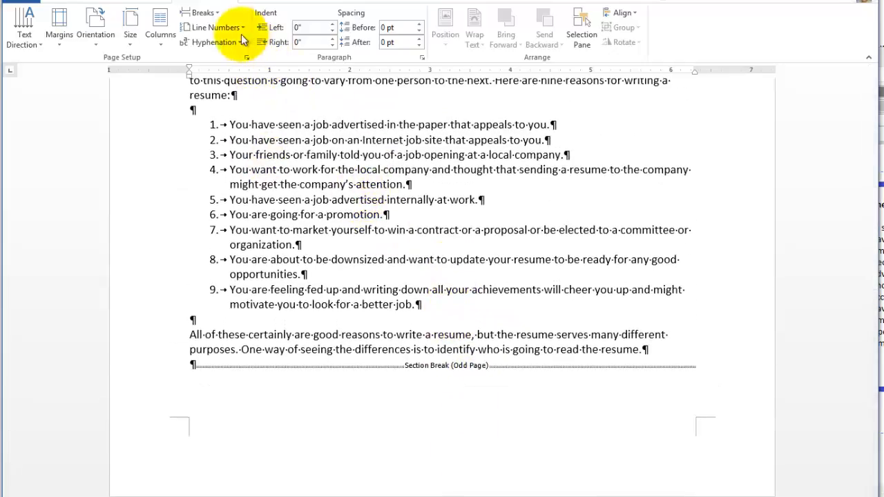
click(215, 14)
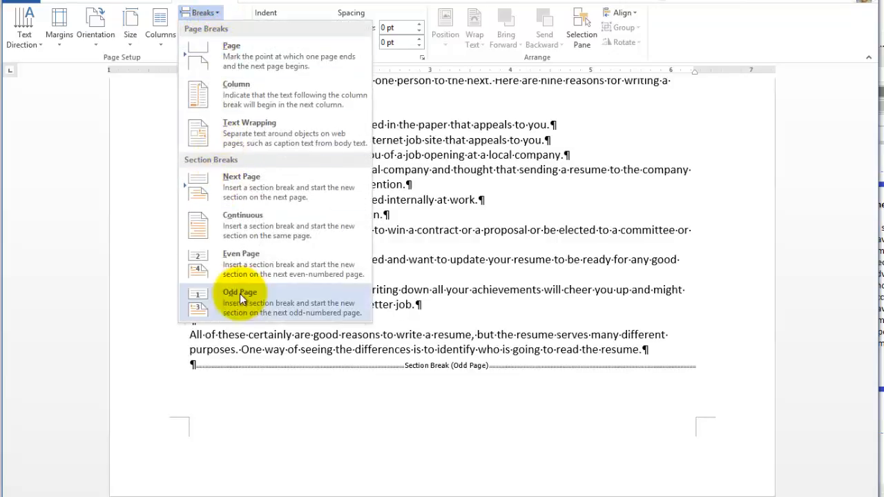
click(250, 219)
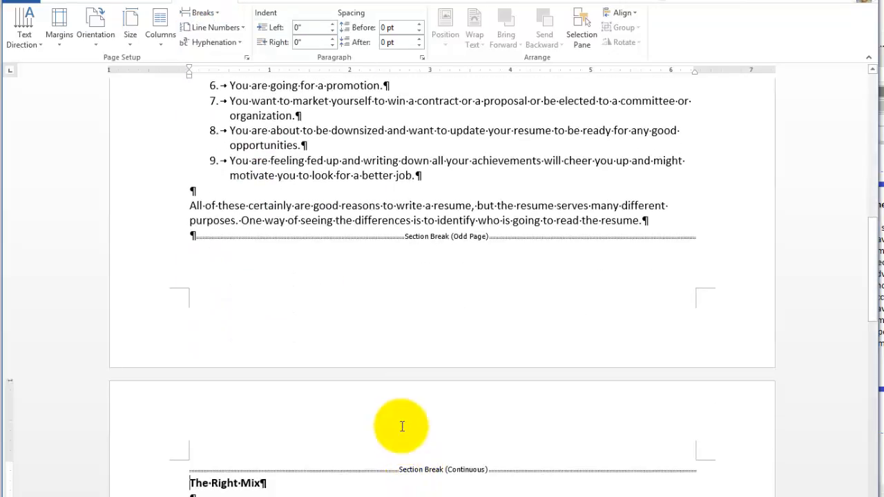
Step: Examine the section breaks on both pages at a reduced zoom and highlight the section headed "Preparing the 'Best Fit' Resume"
scroll(394, 401, up, 7)
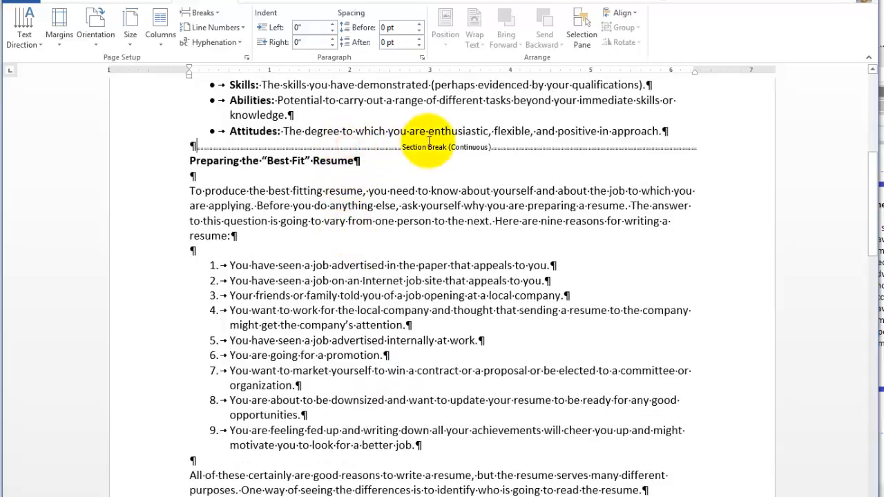
scroll(382, 324, down, 1)
scroll(381, 324, down, 9)
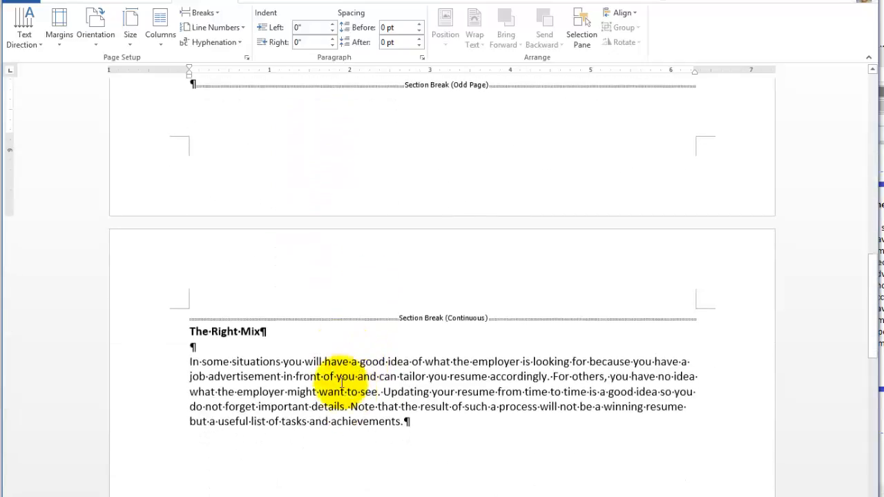
click(387, 318)
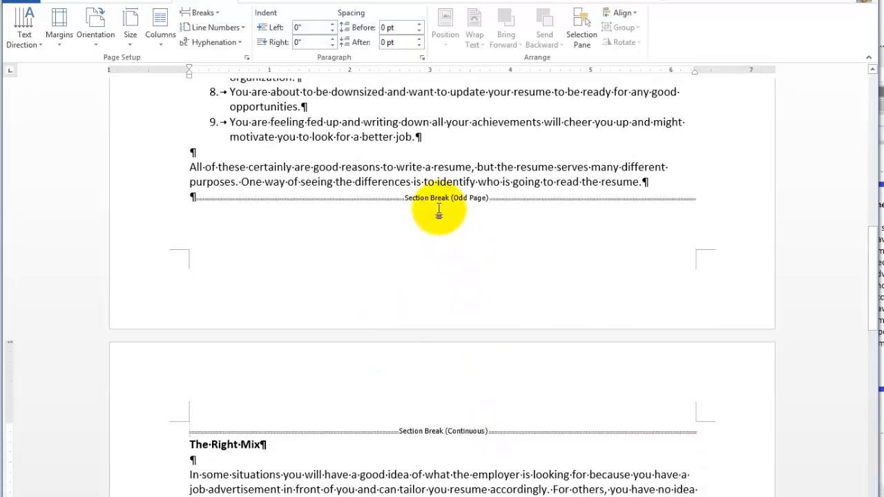
click(452, 191)
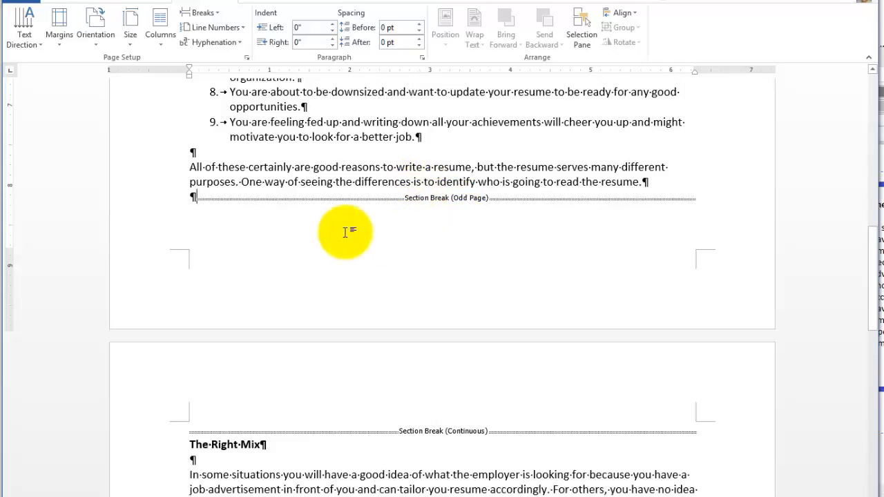
scroll(367, 390, up, 3)
scroll(367, 390, down, 3)
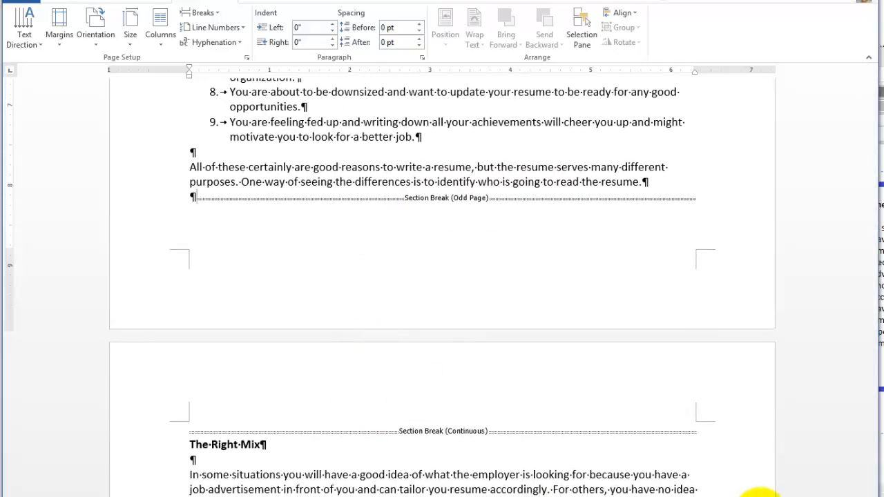
click(764, 494)
click(764, 494)
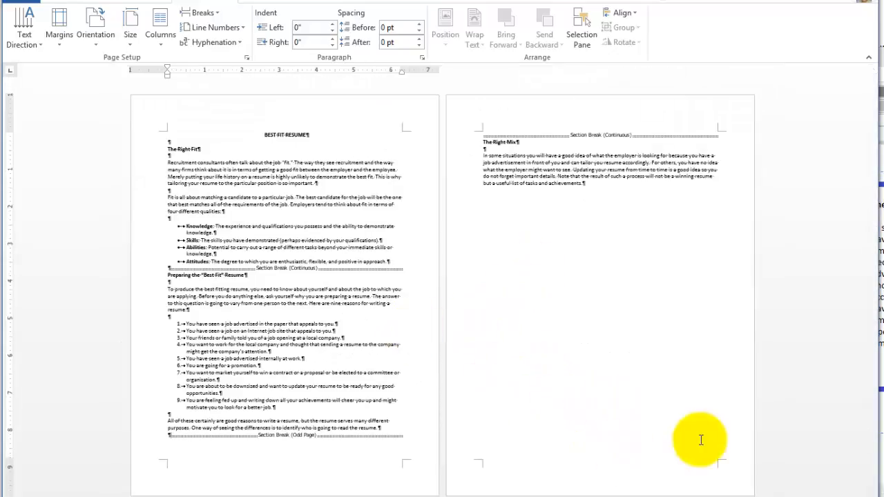
click(823, 495)
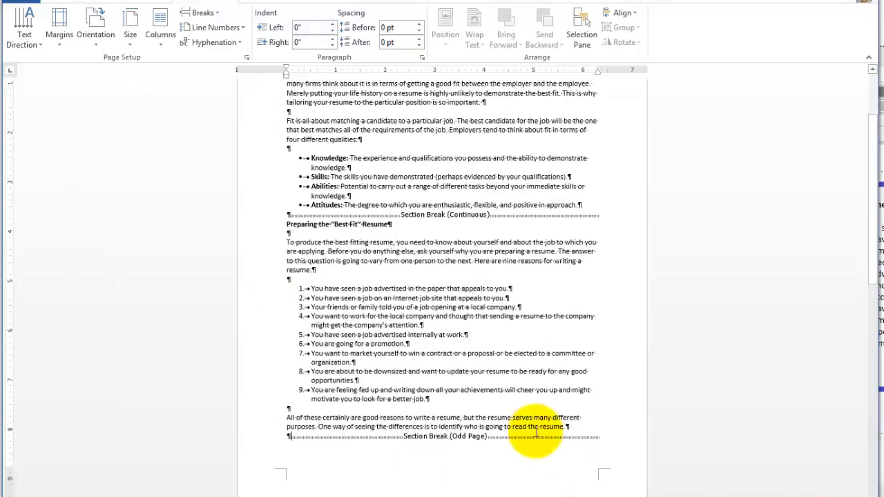
scroll(527, 430, down, 3)
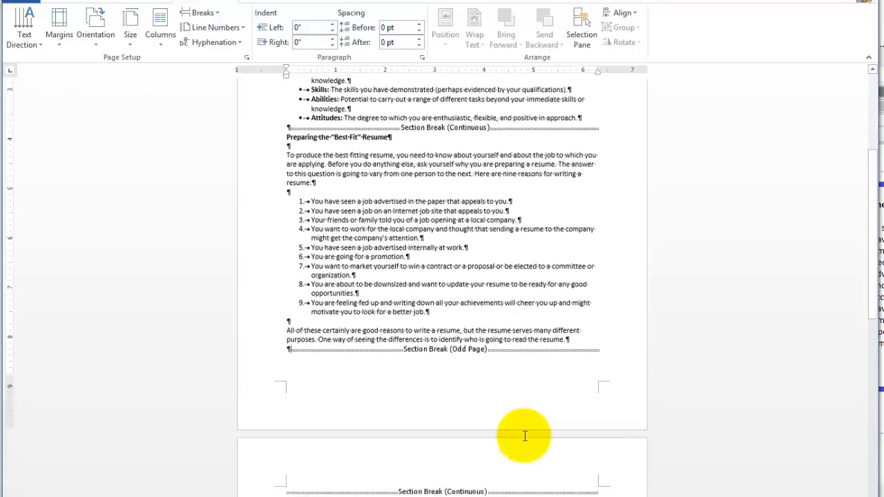
drag(604, 466, 294, 111)
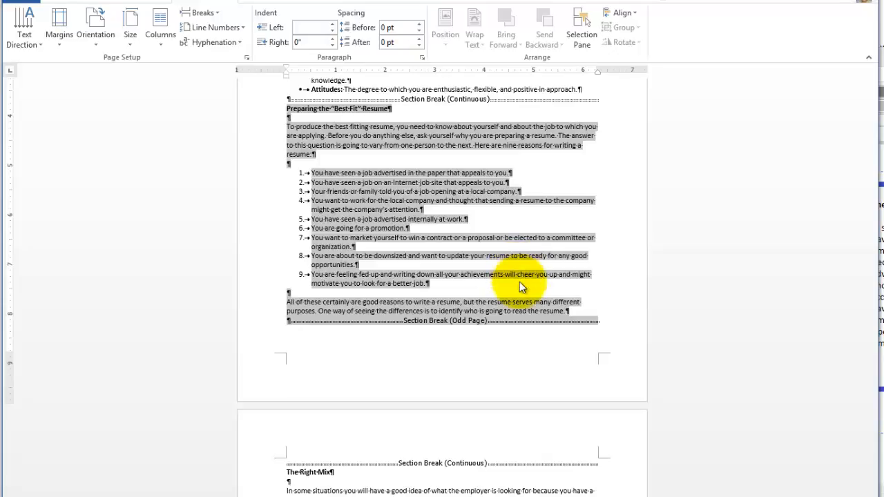
scroll(519, 282, down, 4)
Step: Select all the text of "The Right Mix" section and set a custom left margin of 1.25 inches for it
drag(438, 394, 258, 342)
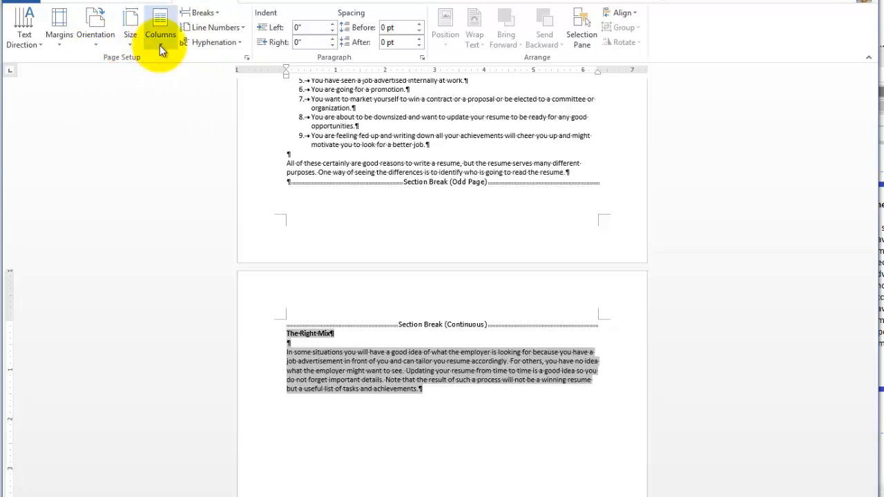
click(61, 39)
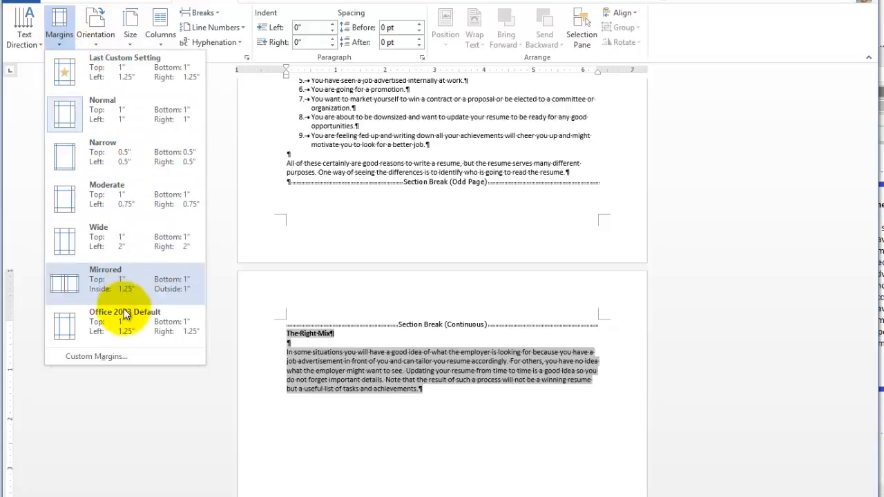
click(103, 358)
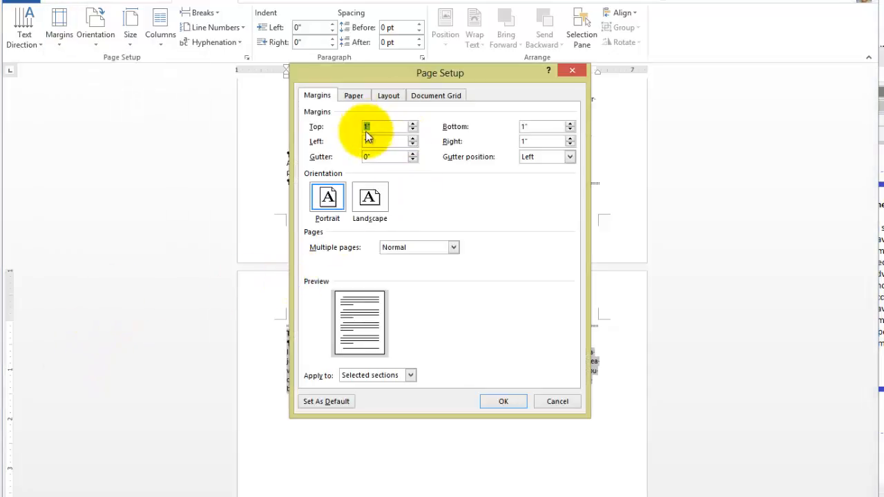
click(412, 138)
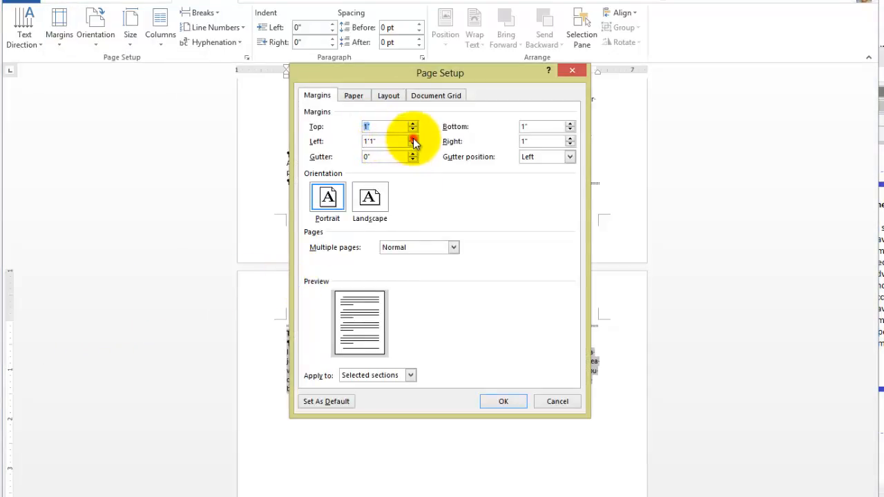
click(413, 138)
click(412, 139)
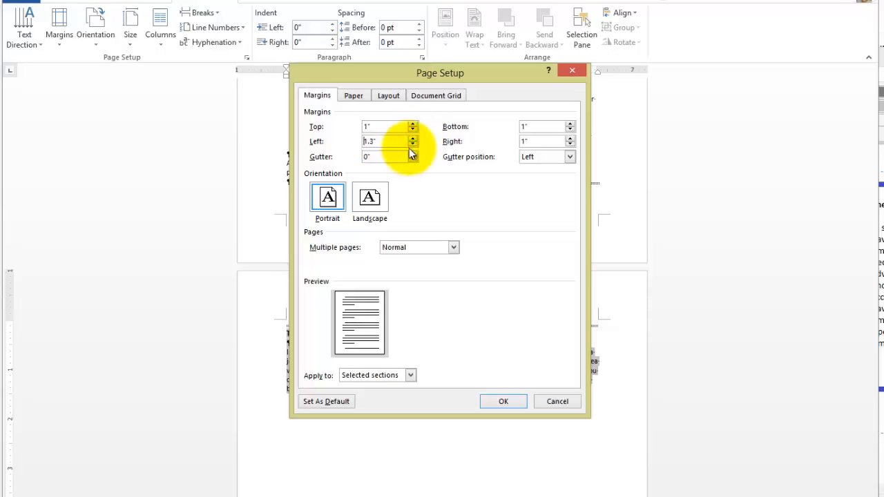
click(413, 143)
click(385, 141)
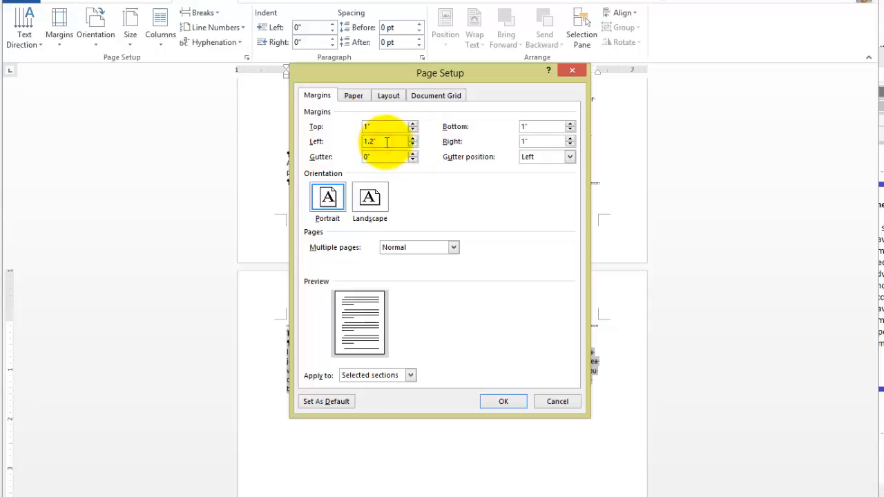
text(5)
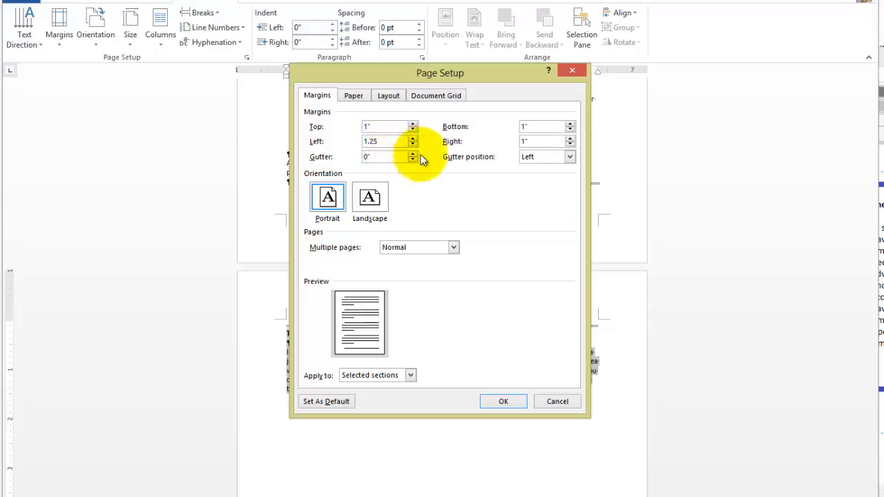
Step: Set the right margin of "The Right Mix" section to 1.25 inches and apply the page setup
click(533, 140)
key(BackSpace)
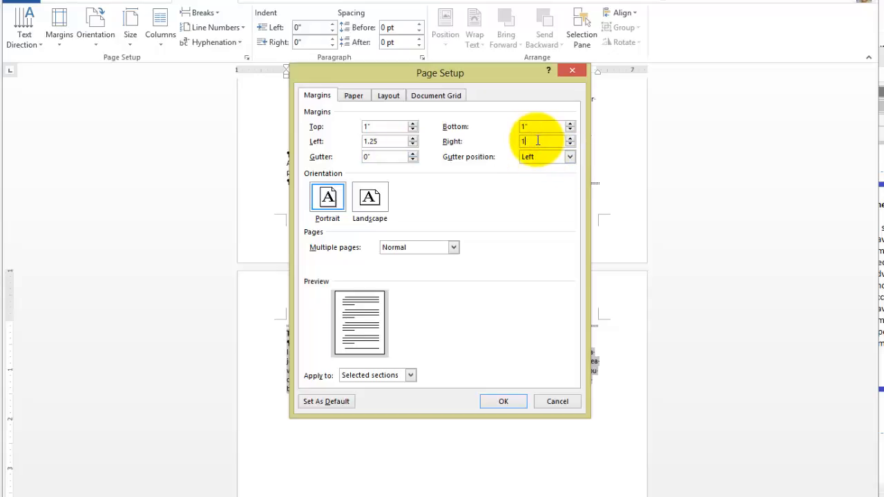
text(.25)
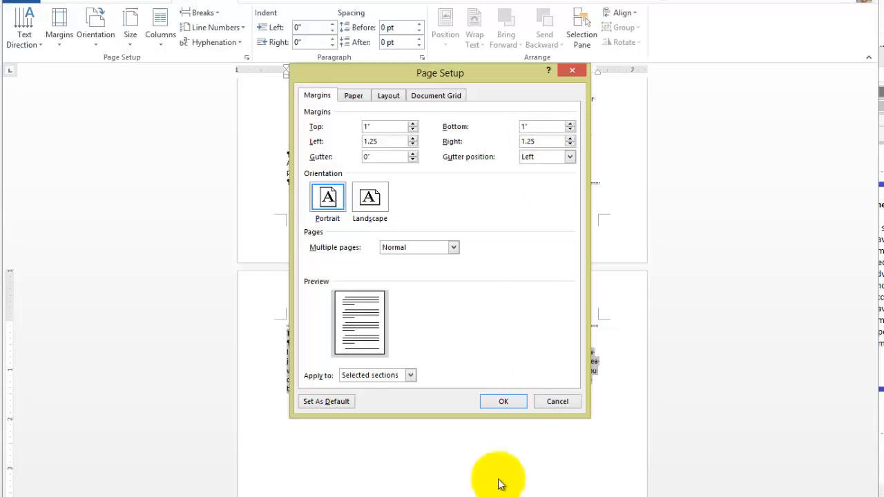
click(506, 402)
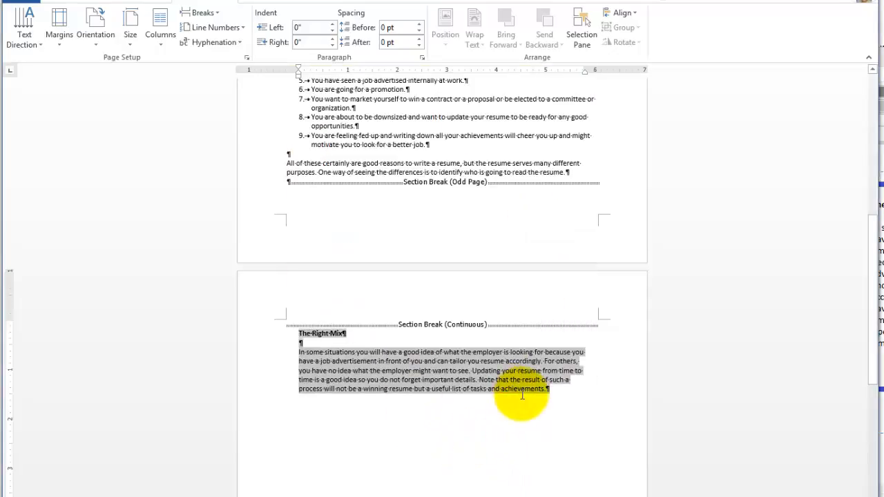
Step: Highlight the text of each of the three sections in turn, from "The Right Mix" back to "BEST FIT RESUME", to compare their margins
click(572, 393)
drag(561, 388, 297, 337)
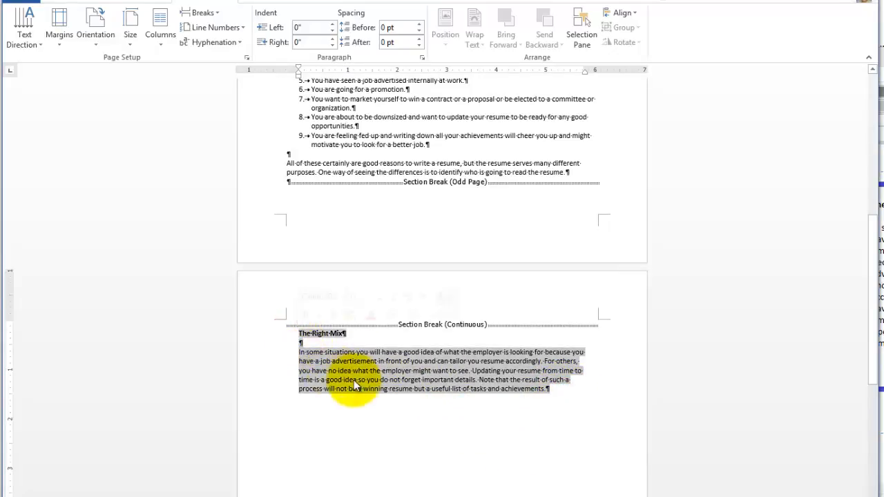
click(383, 445)
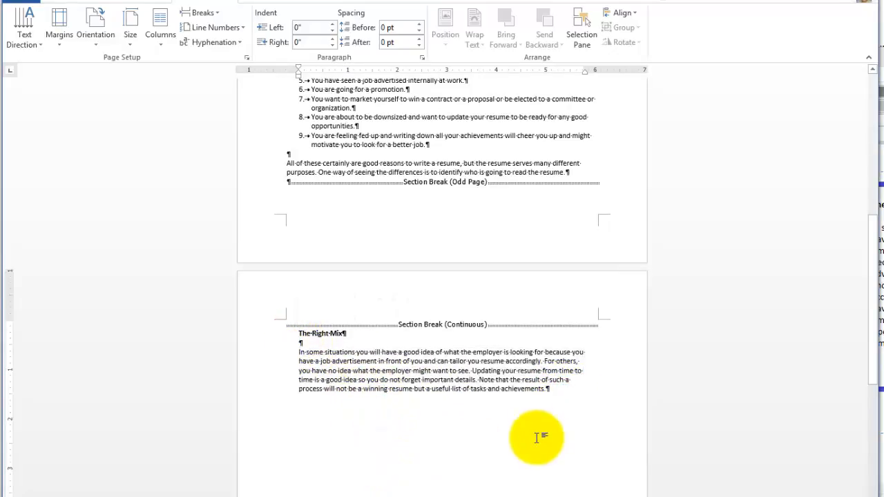
drag(567, 385, 298, 336)
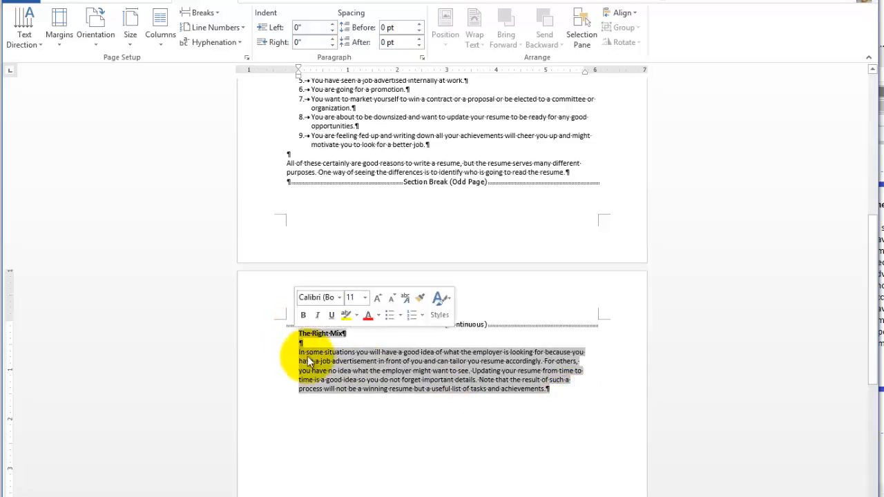
scroll(405, 361, up, 3)
drag(584, 267, 278, 137)
scroll(414, 187, up, 2)
scroll(525, 214, up, 4)
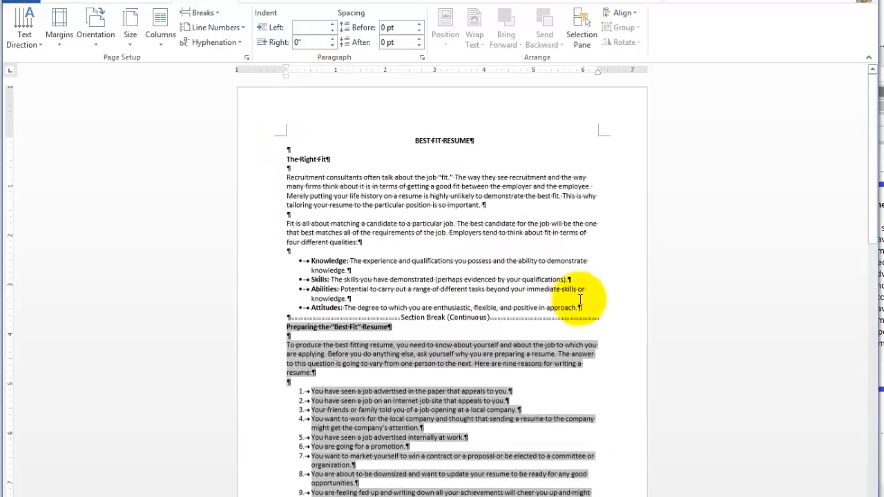
drag(593, 308, 288, 123)
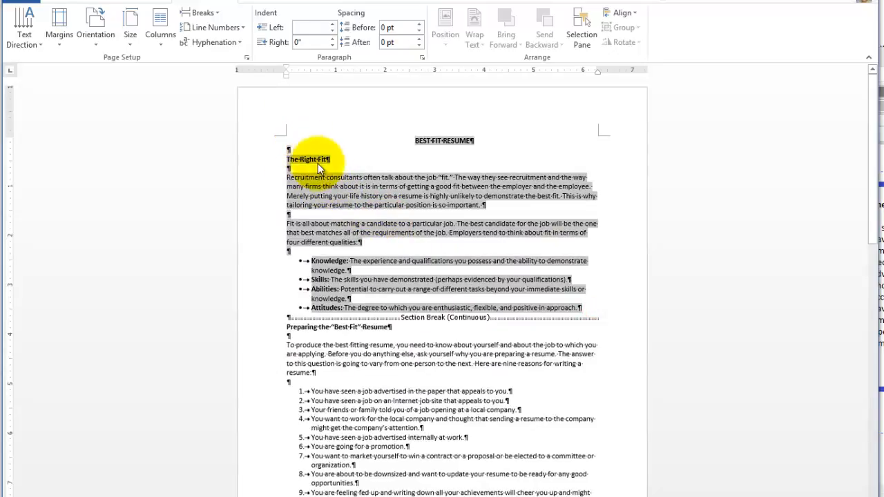
click(419, 366)
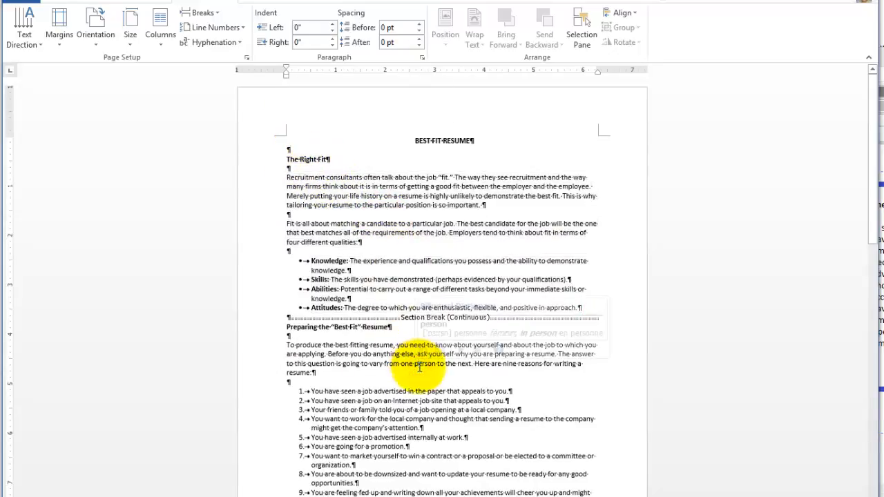